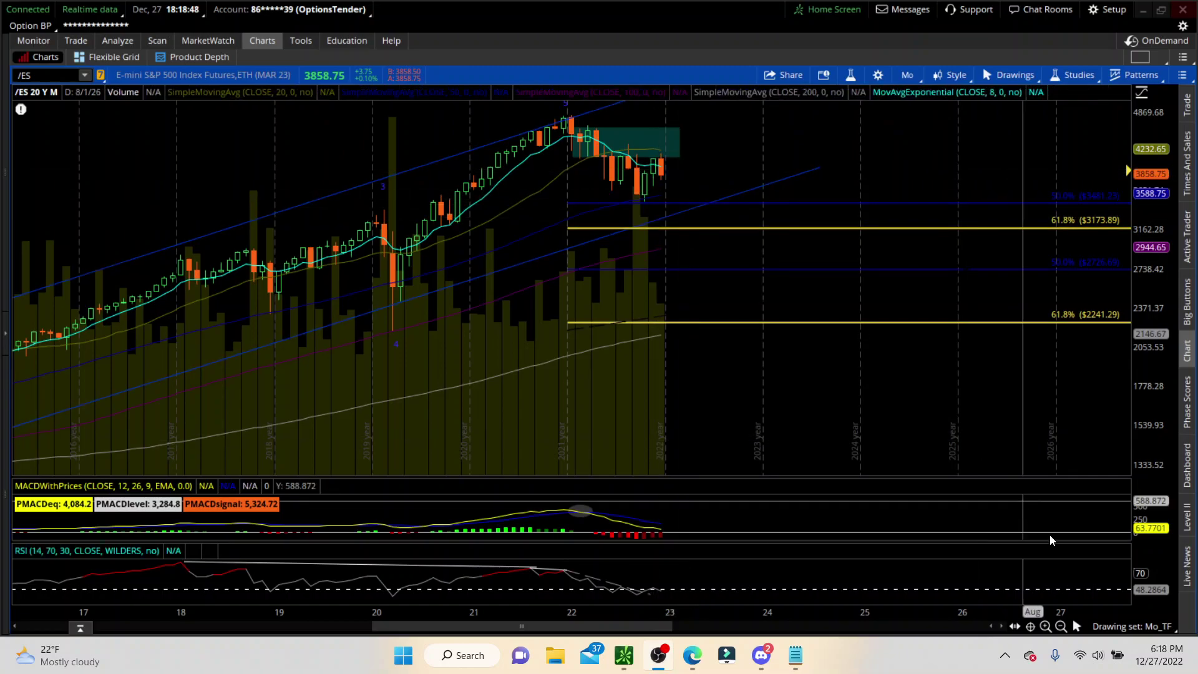
Load the Wk_TF drawing set on /ES, switch to 10 Y : W, and zoom onto 2021–2023.
left_click(1152, 627)
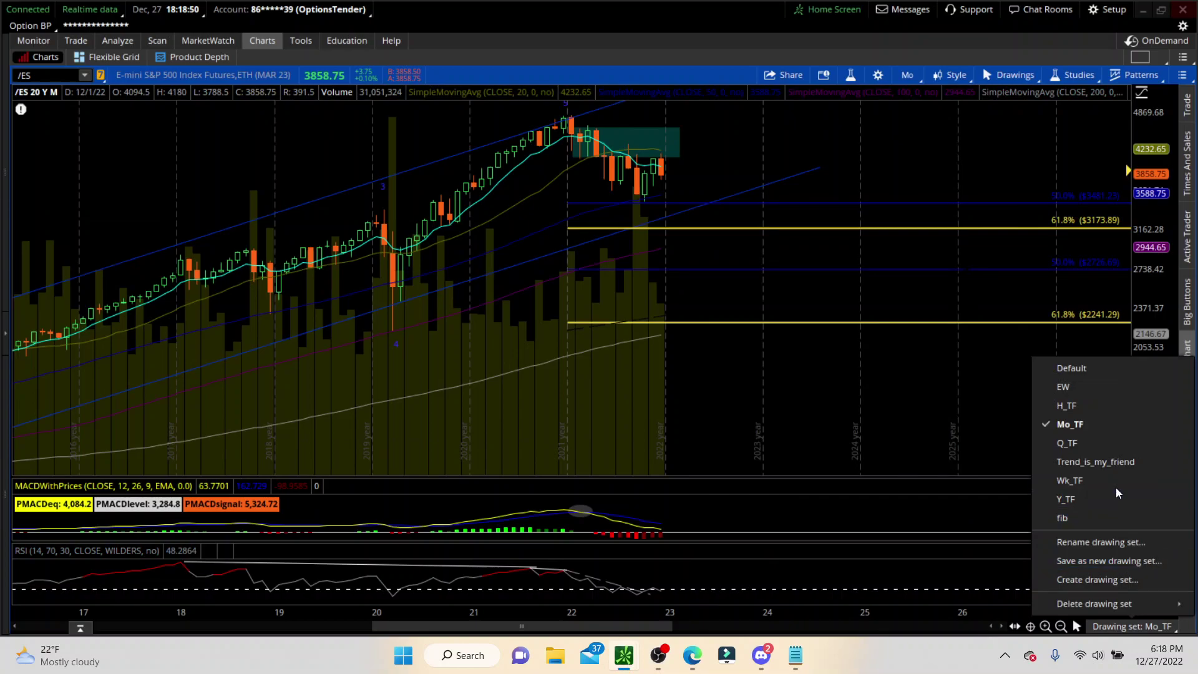
left_click(1103, 480)
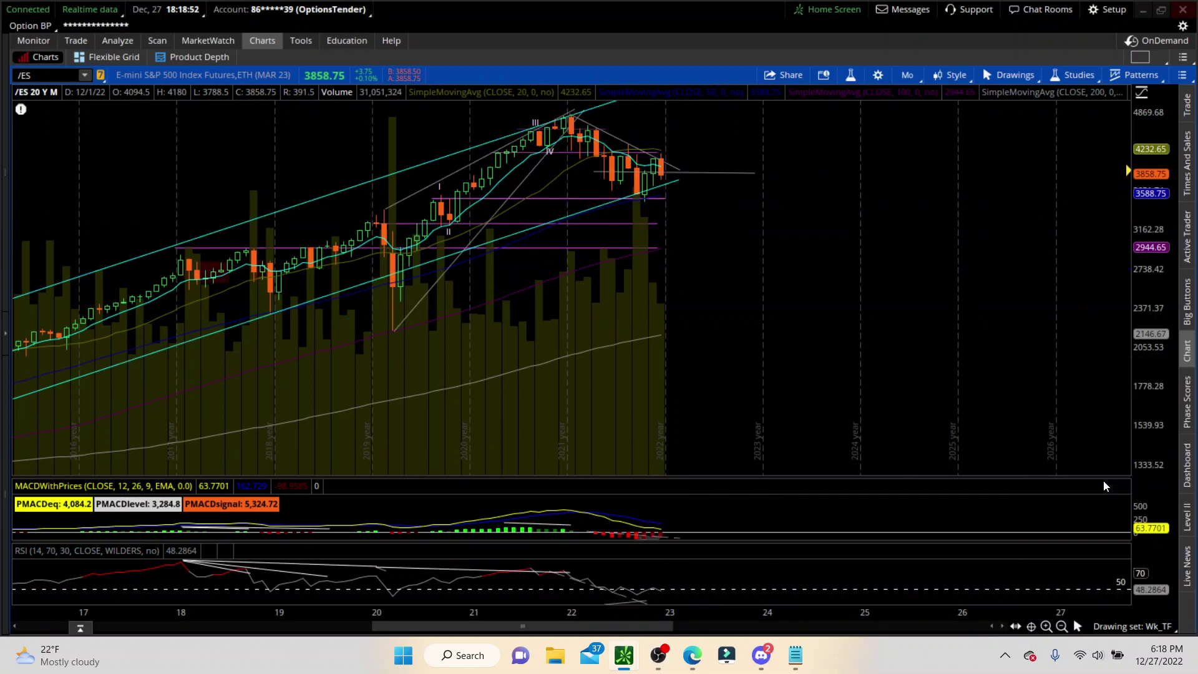
left_click(908, 74)
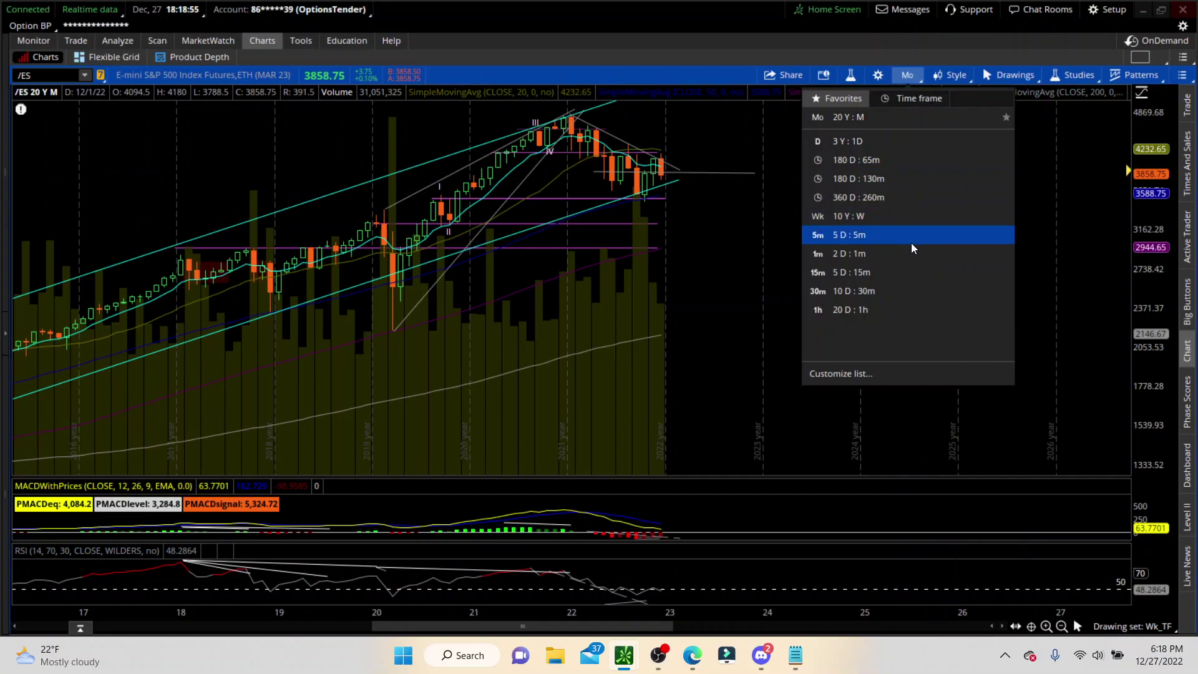
left_click(863, 216)
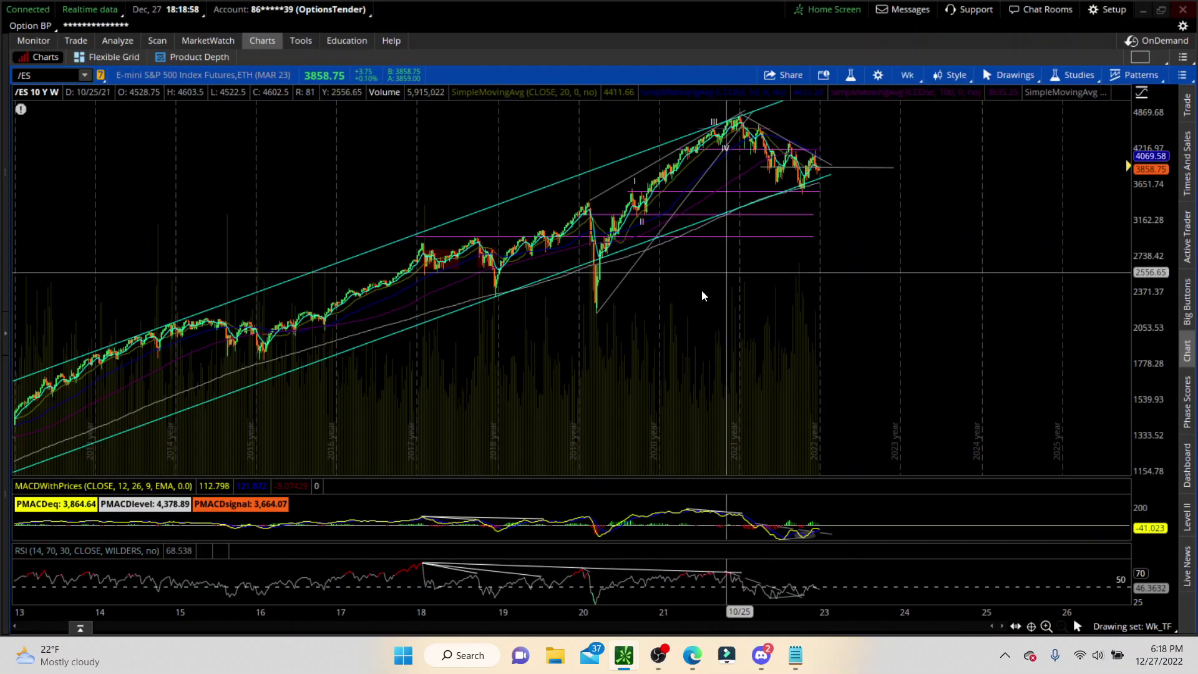
left_click_drag(665, 301, 953, 291)
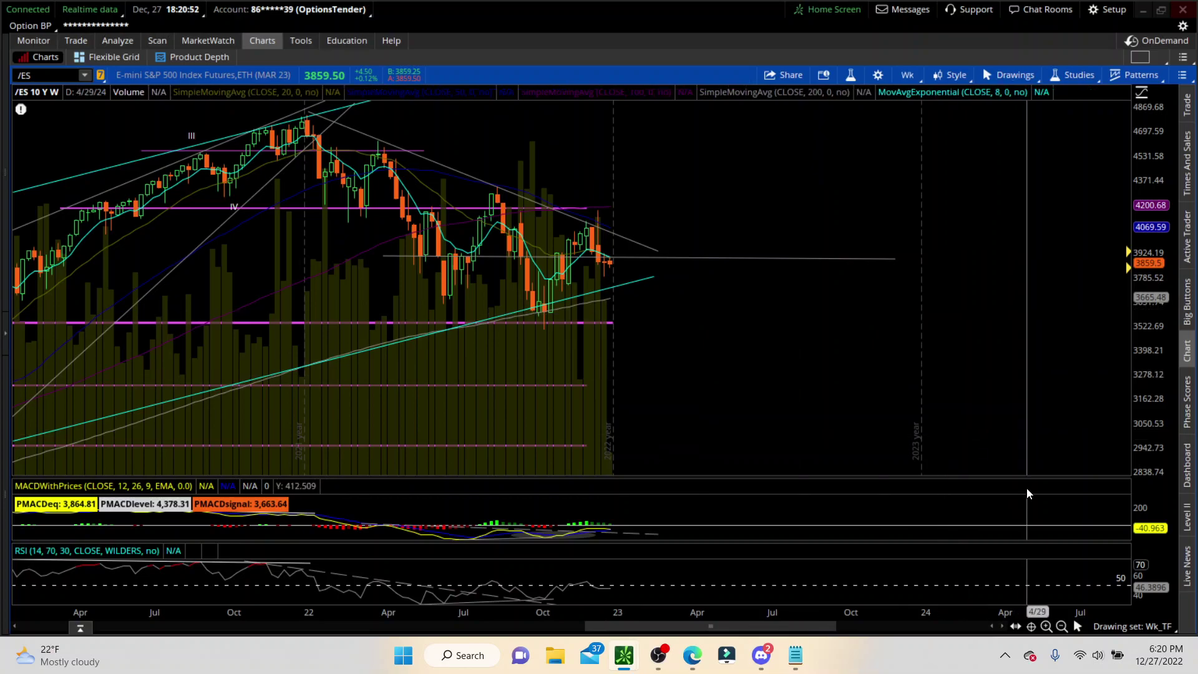
Load the Trend_is_my_friend drawings, set /ES to 3 Y : 1D, and zoom onto 9/9/22–2/16/23.
left_click(1155, 626)
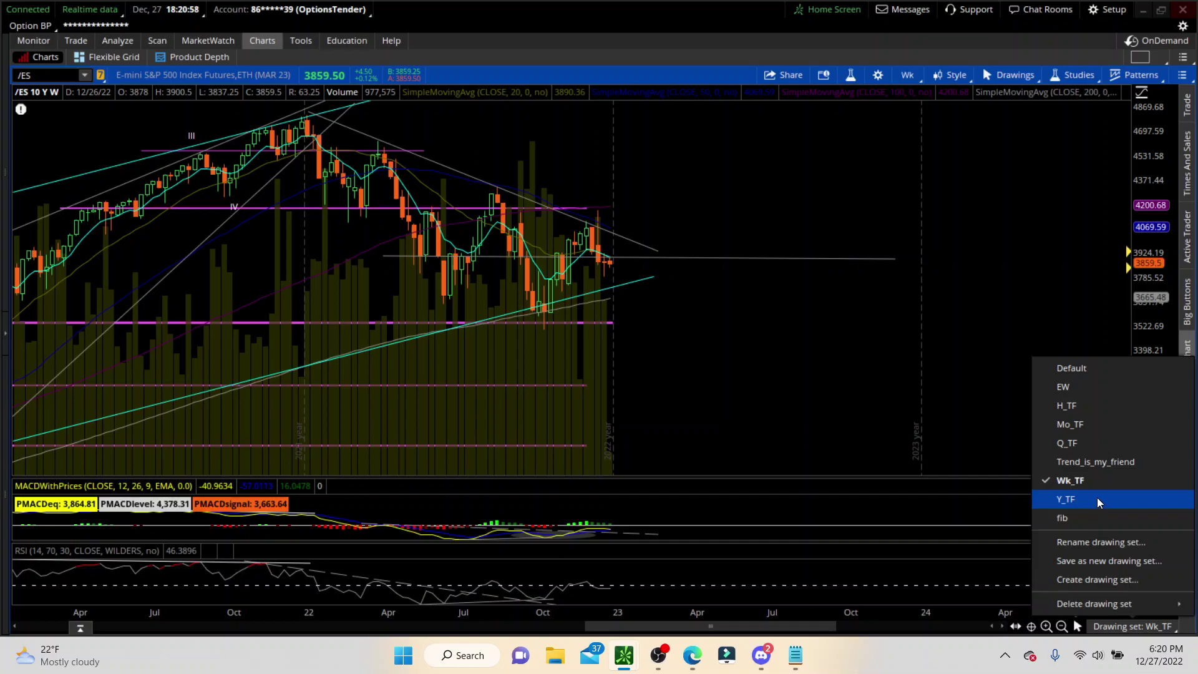
left_click(1089, 462)
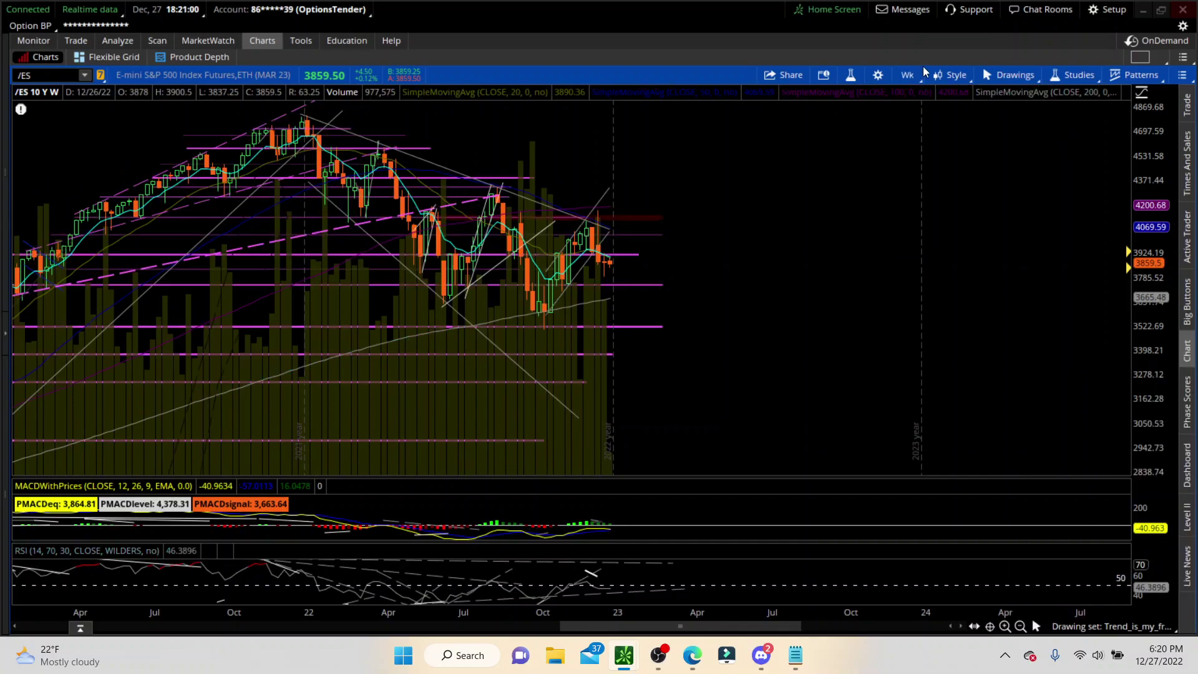
left_click(907, 77)
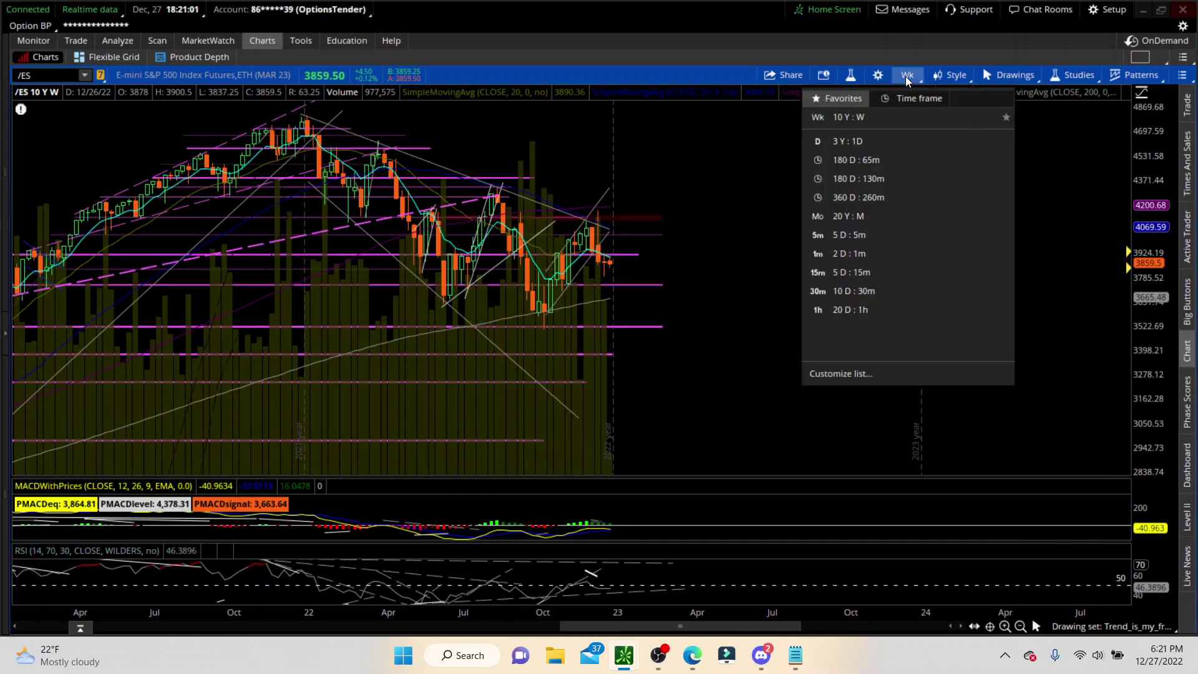
left_click(882, 142)
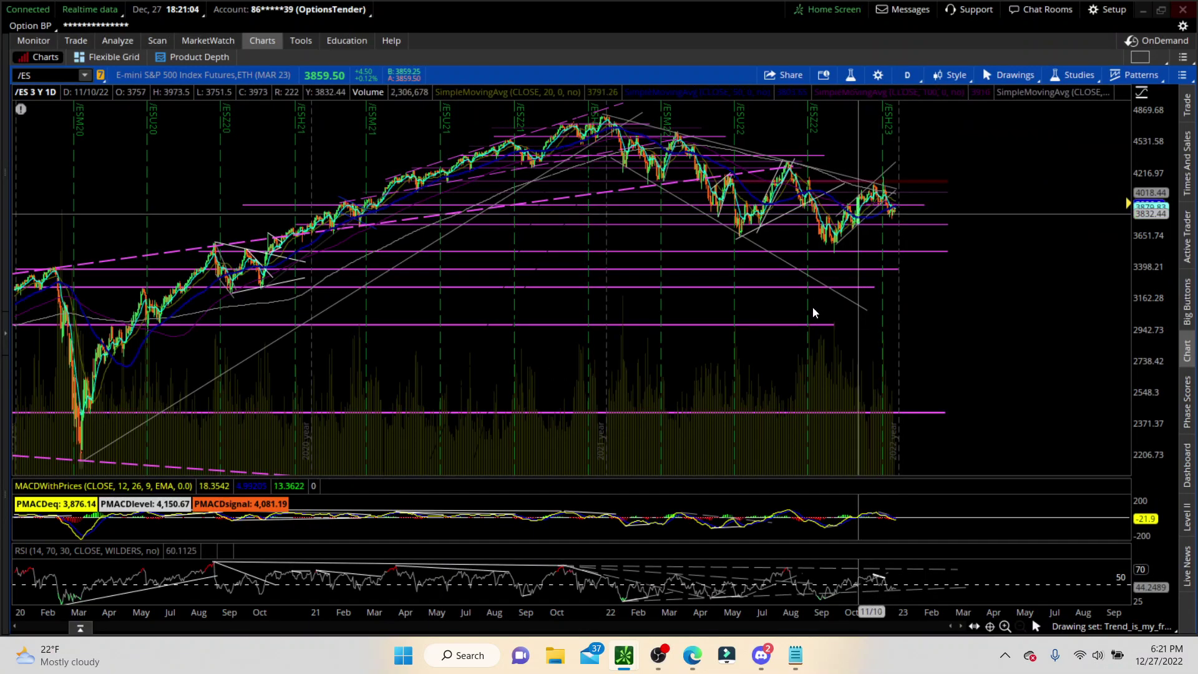
left_click_drag(809, 356, 950, 365)
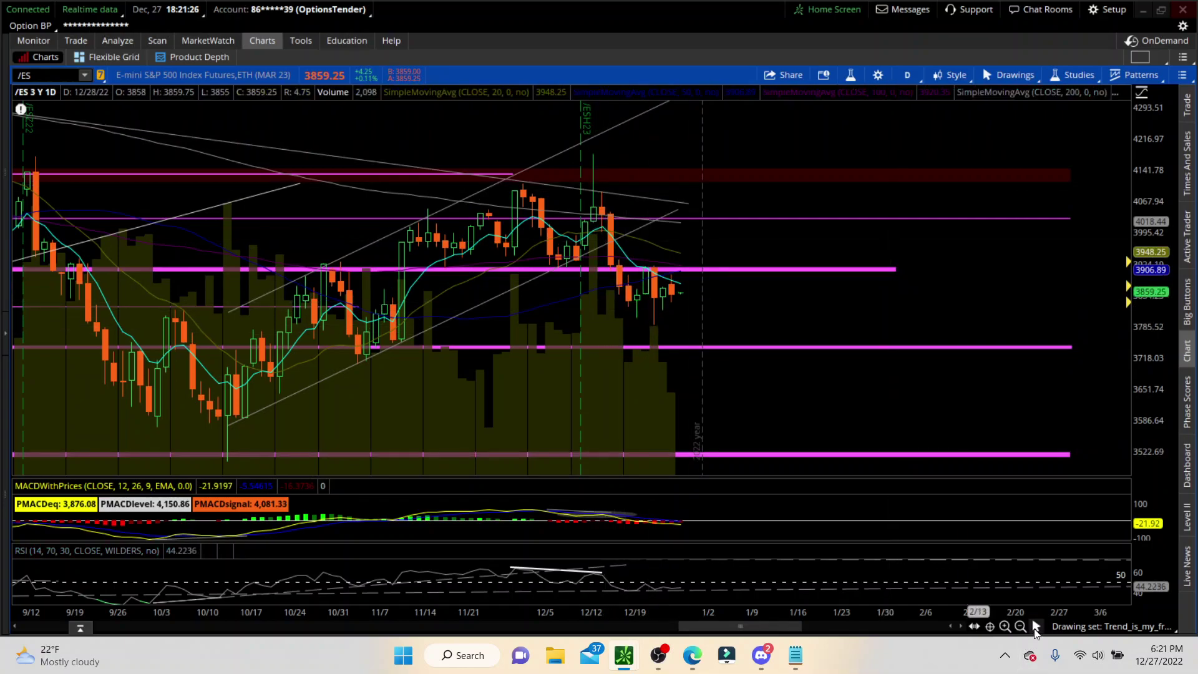
Draw a Fibonacci retracement on /ES from the 3503 low up to about 4166.9.
left_click(1036, 627)
left_click(1051, 496)
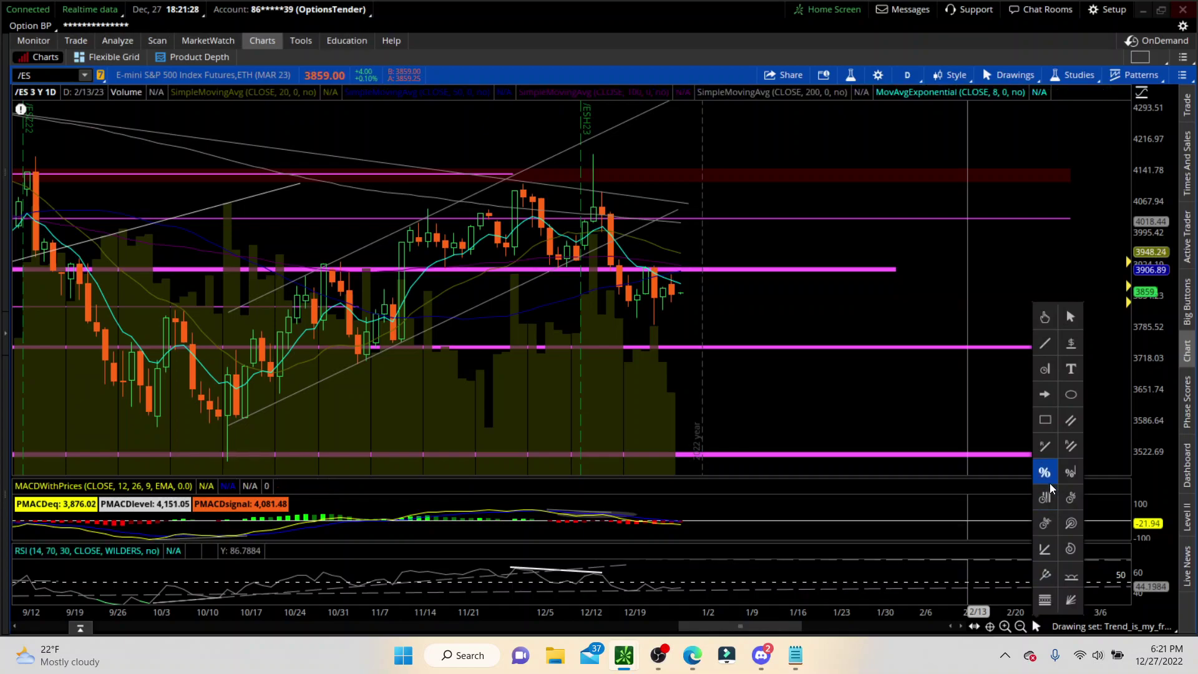
left_click(1046, 475)
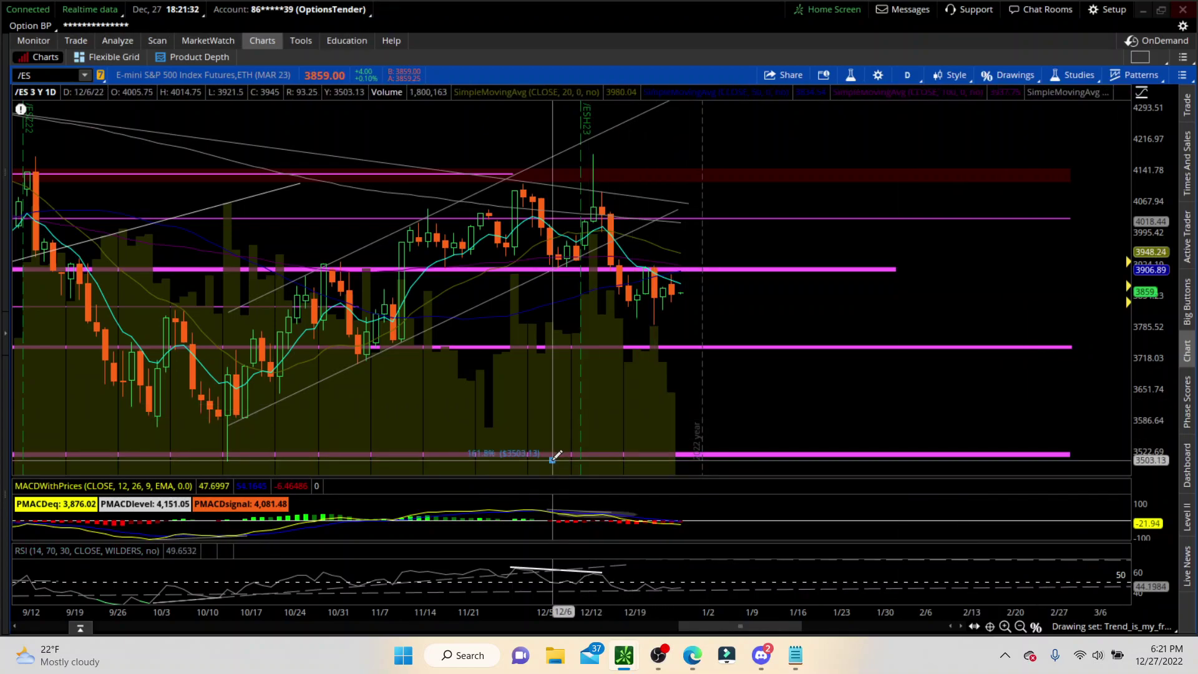
left_click_drag(552, 460, 807, 154)
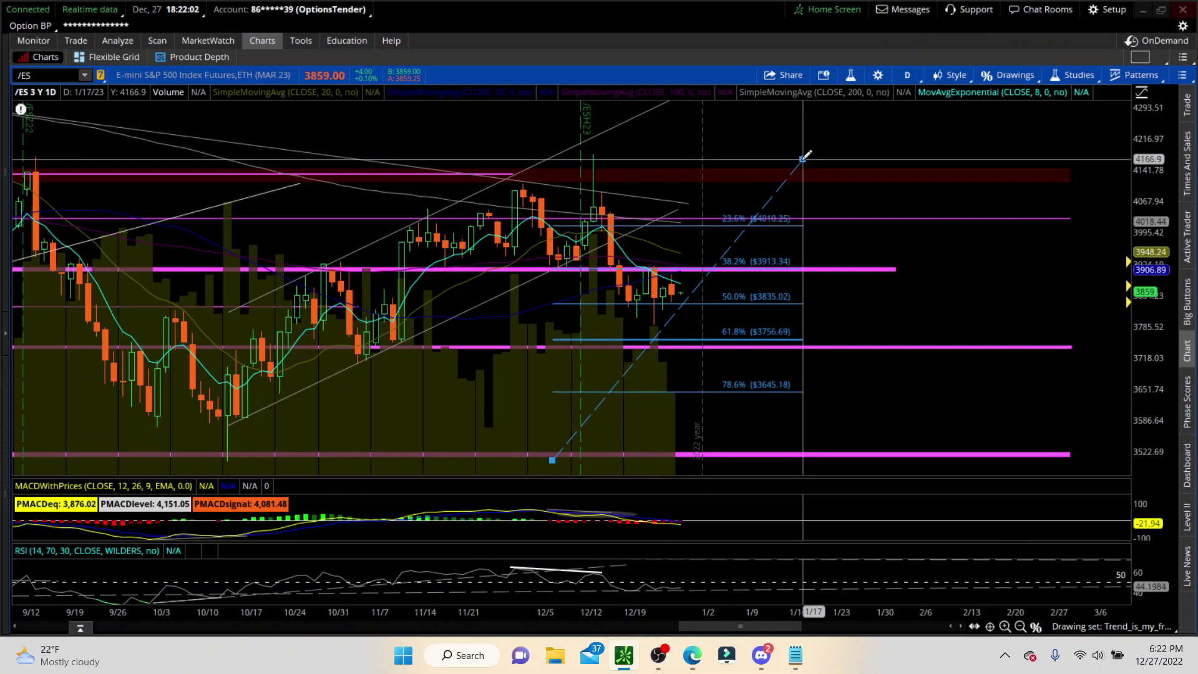
Cancel the Fibonacci retracement drawing on the /ES daily chart with Esc.
key("Escape")
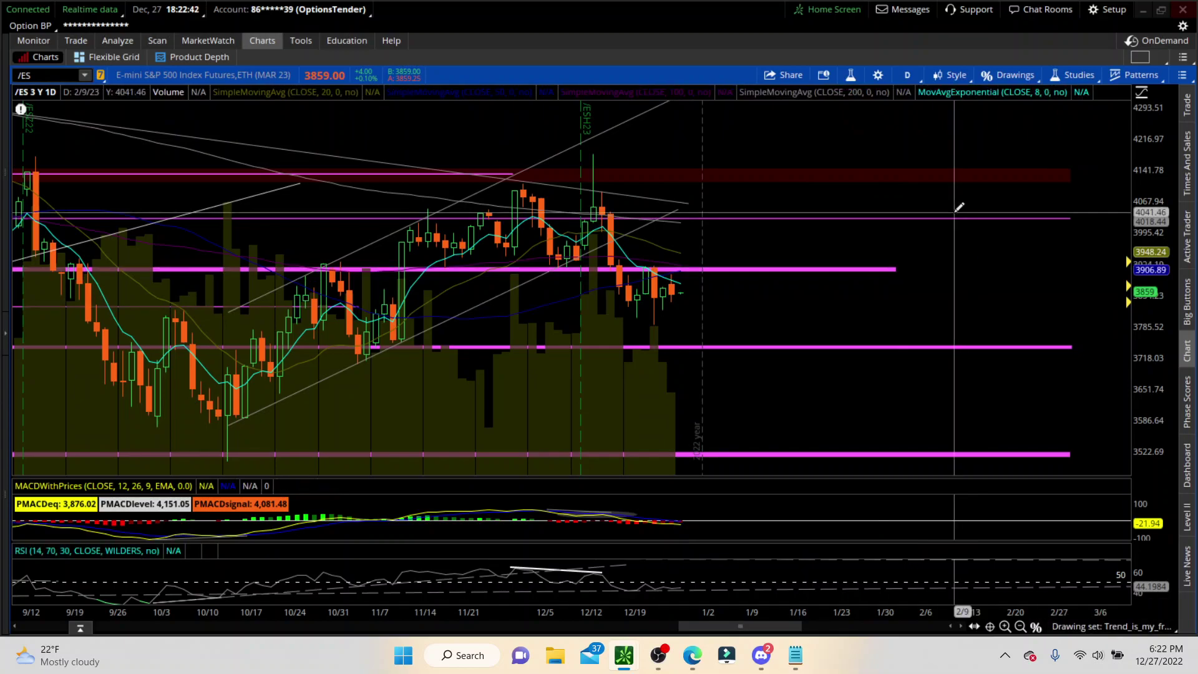
Switch /ES to 180 days of 65-minute bars with H_TF drawings and zoom onto the last two weeks.
left_click(909, 75)
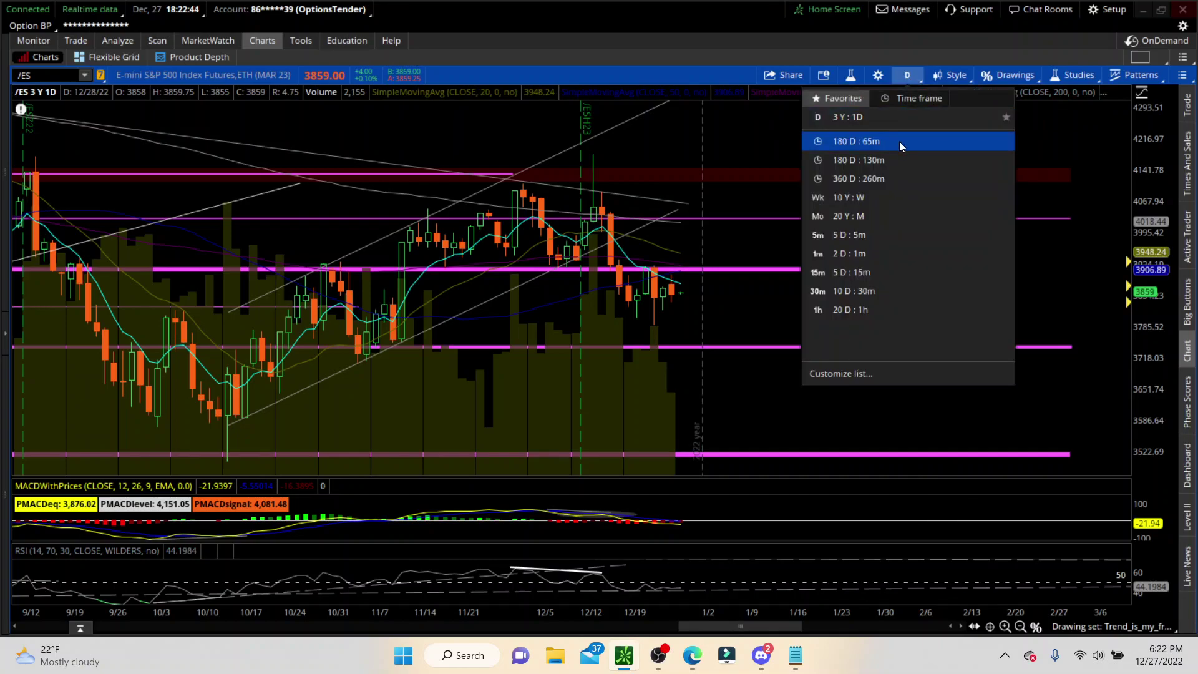
left_click(900, 140)
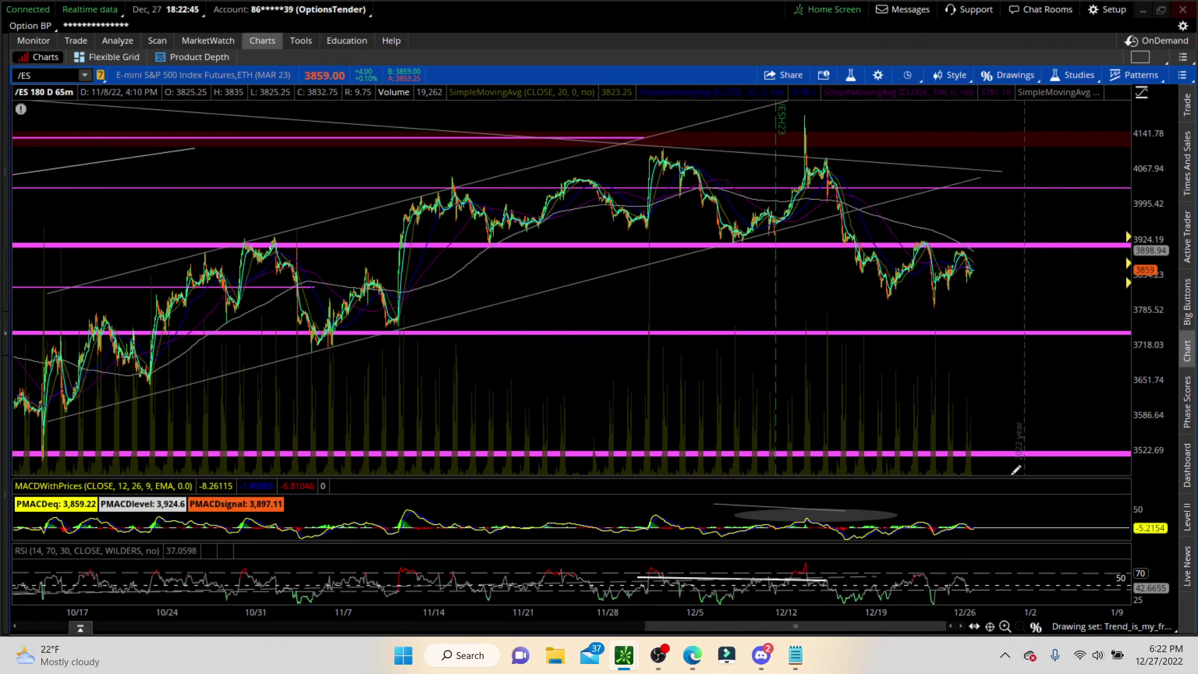
left_click(1119, 627)
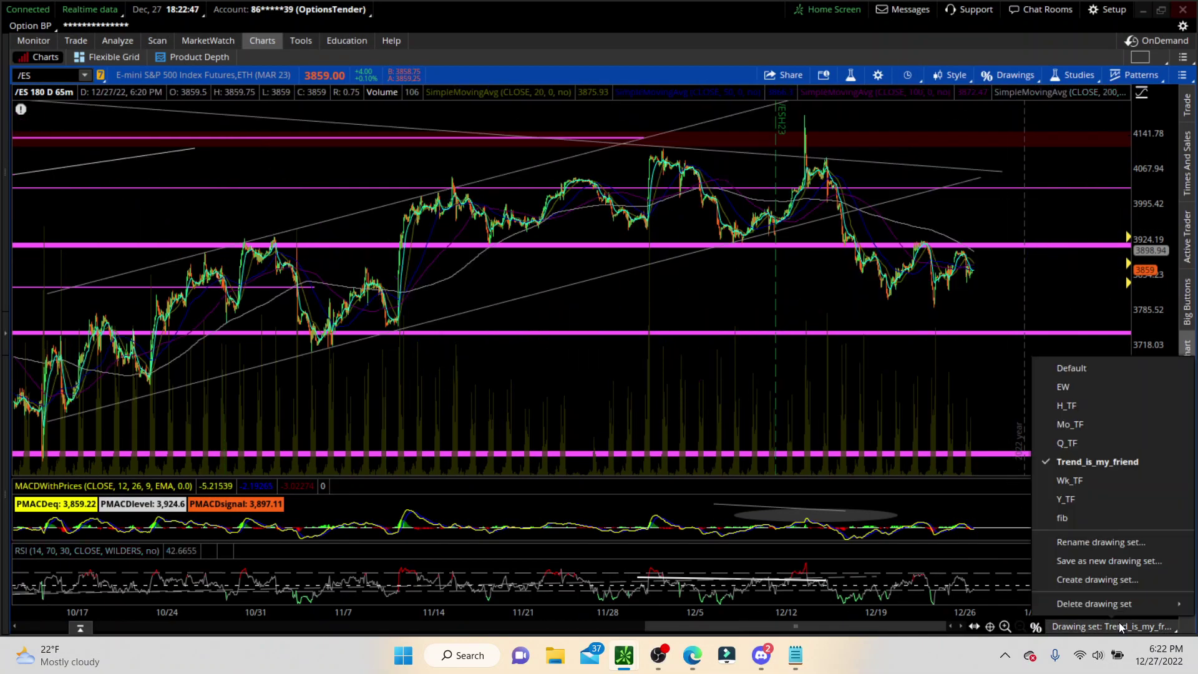
left_click(1092, 401)
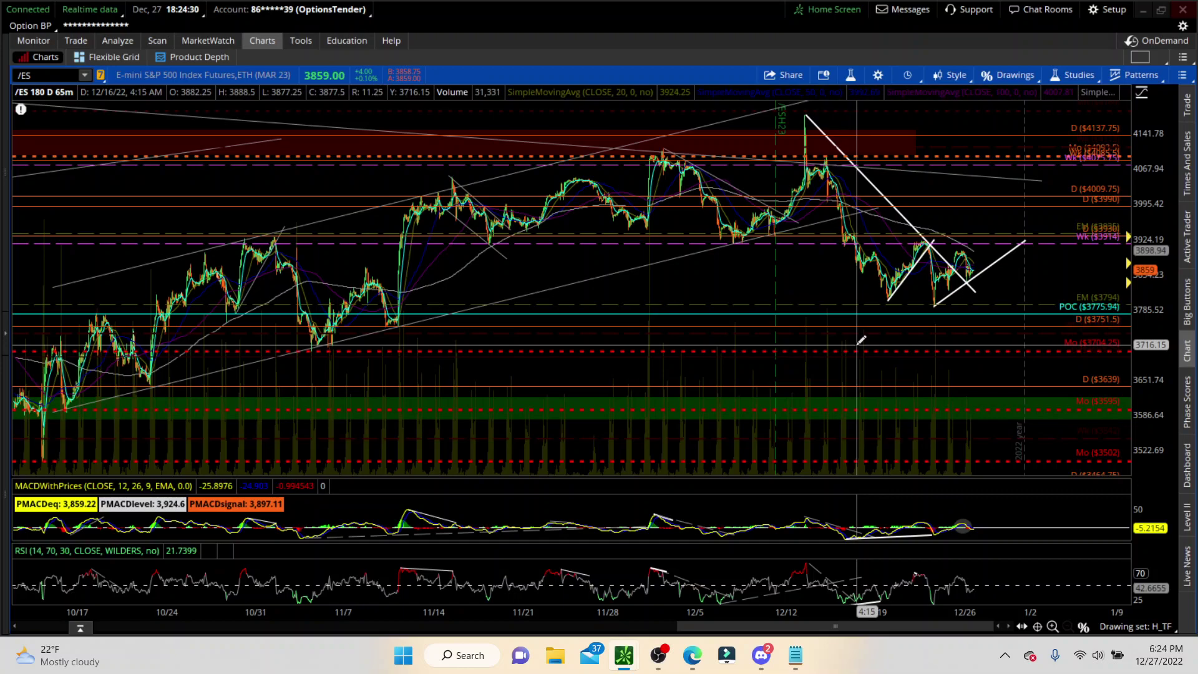
left_click_drag(870, 340, 1118, 343)
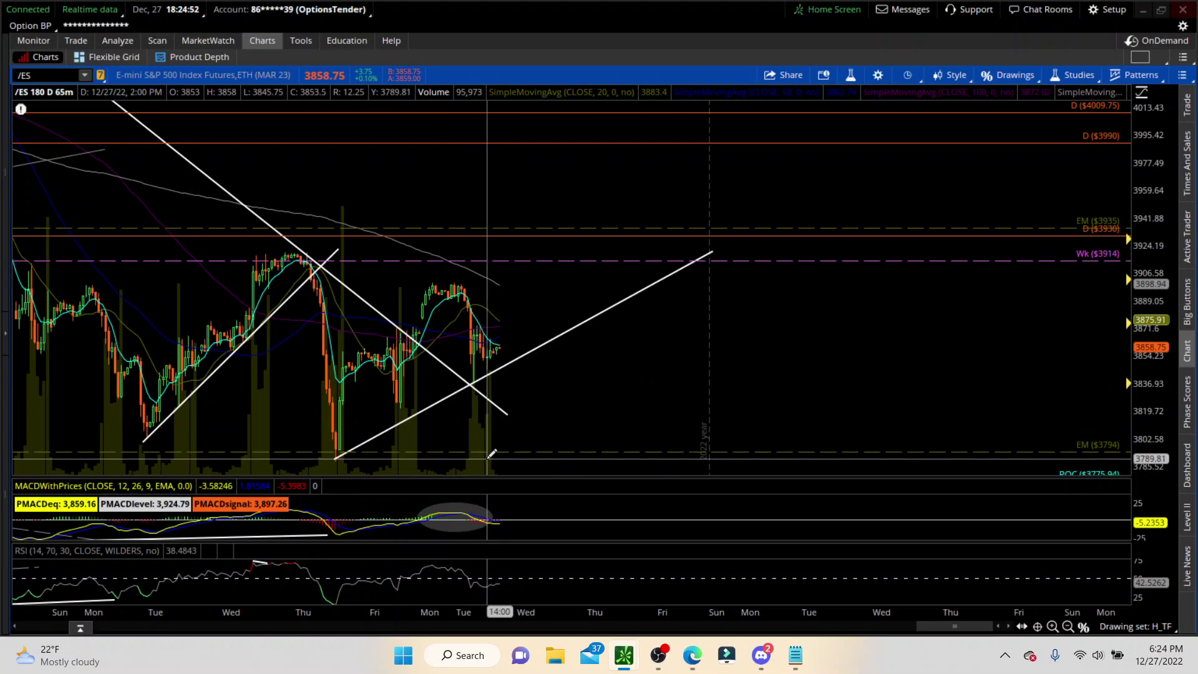
left_click(487, 458)
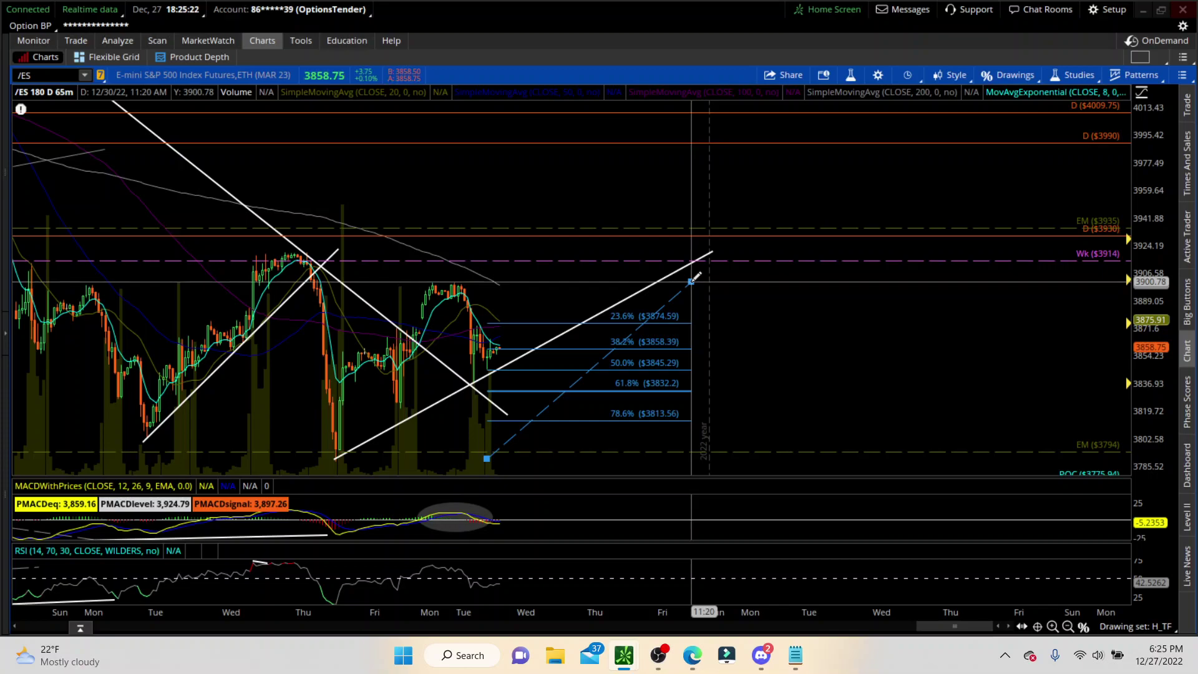
left_click_drag(691, 280, 692, 279)
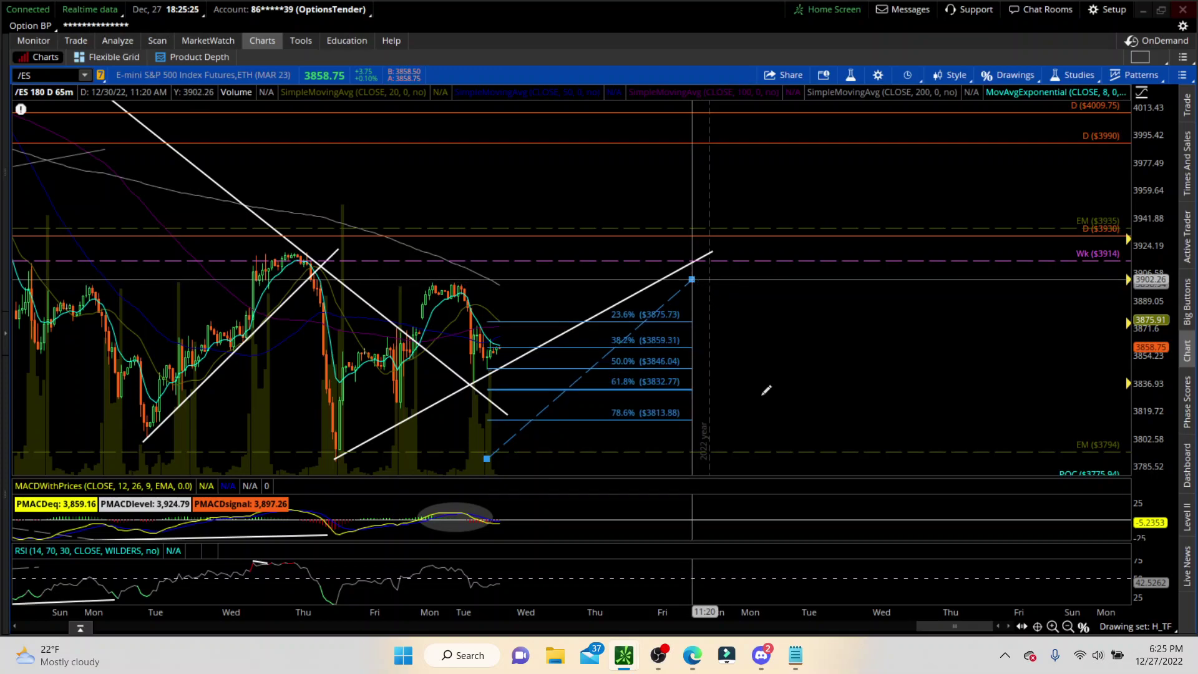
key("Delete")
left_click(1084, 628)
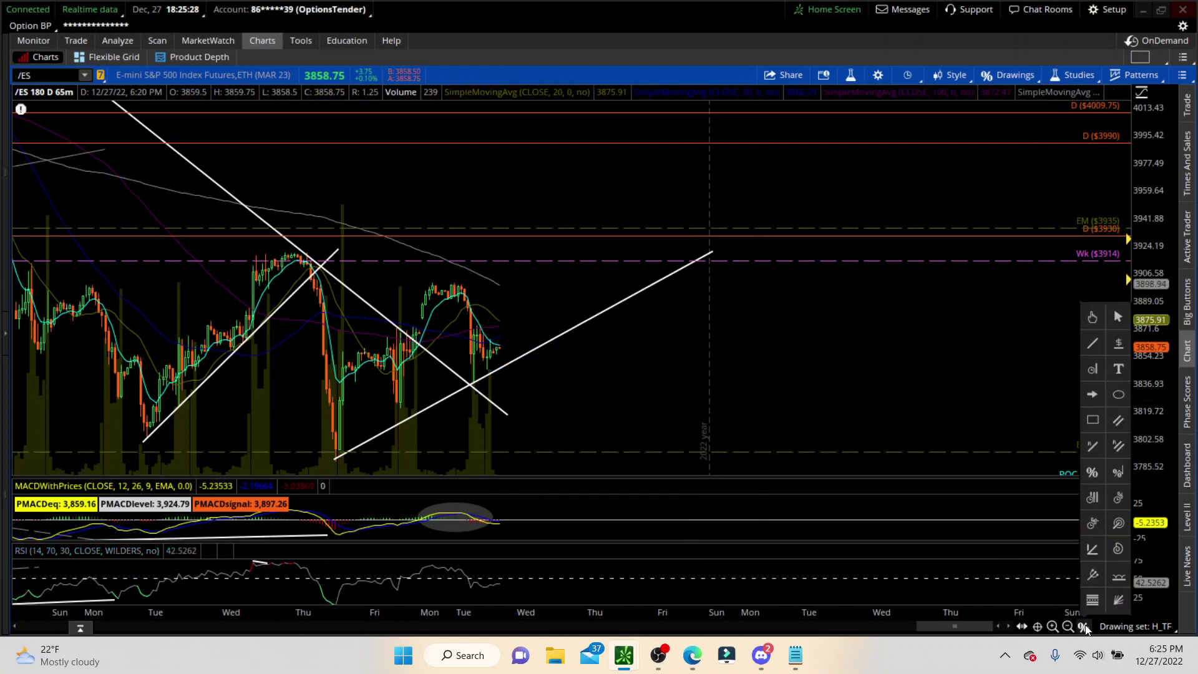
left_click(1118, 316)
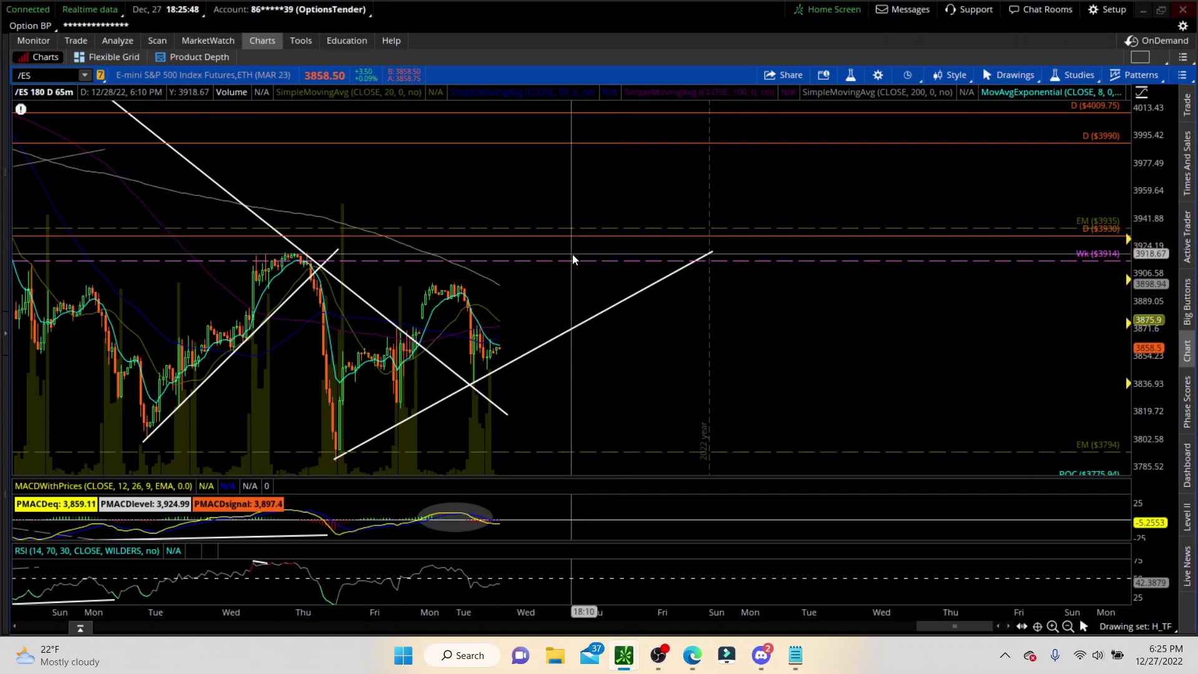
Zoom the /ES chart out to about a month and expand the Account Info and Watchlist sidebar.
left_click(1067, 630)
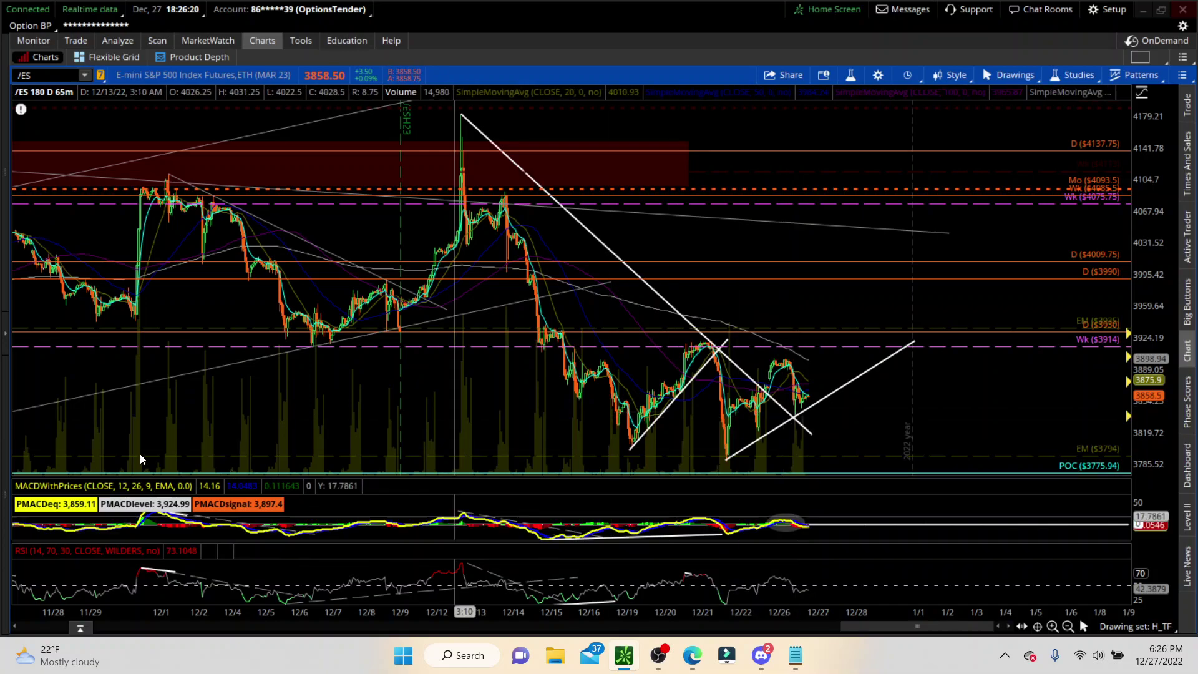
left_click(7, 336)
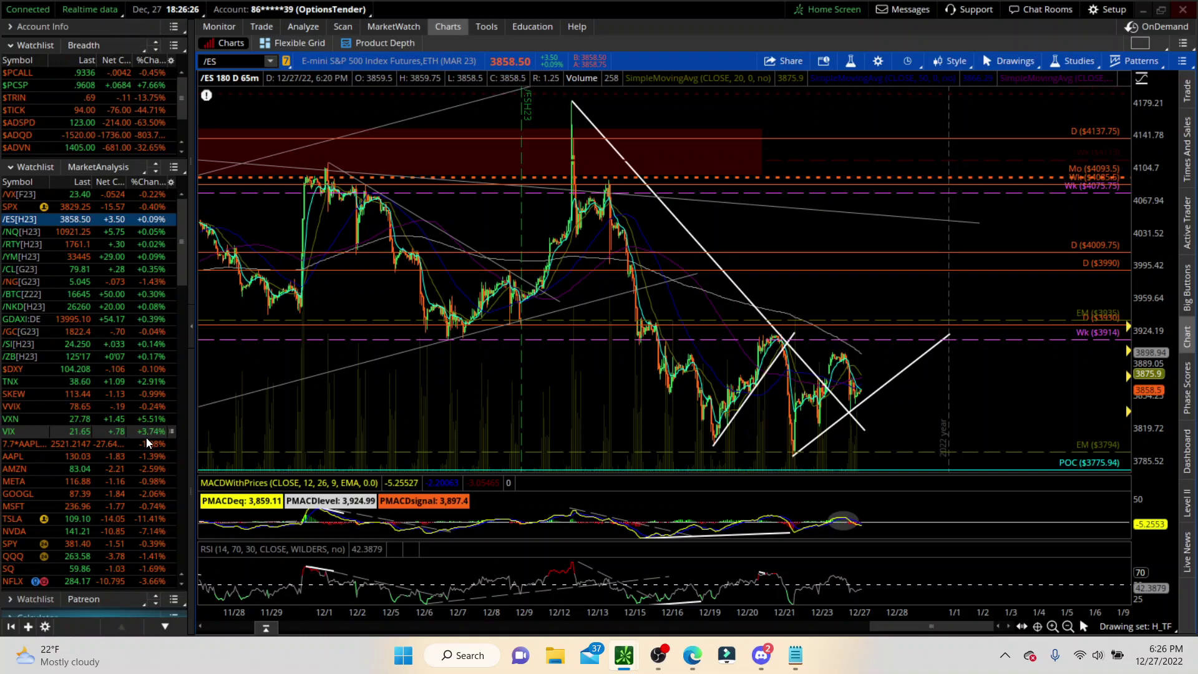
Load AAPL from the watchlist and maximize the three-chart AAPL window of monthly, weekly and daily views.
left_click(82, 461)
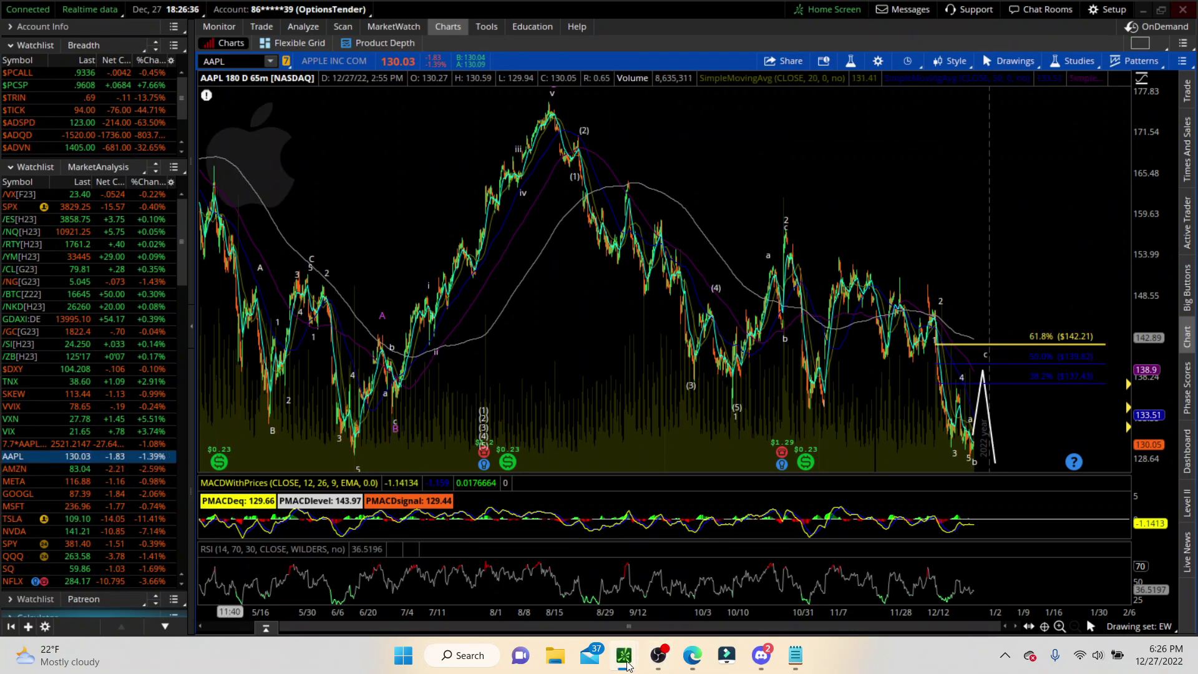
mouse_move(624, 655)
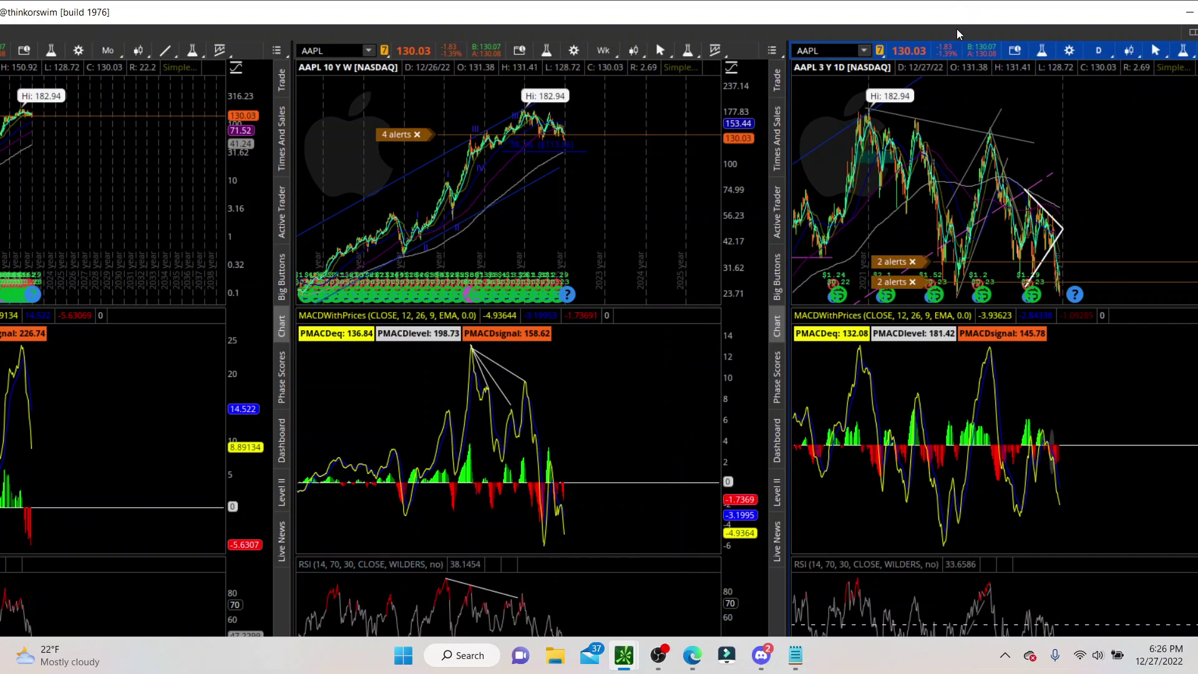
left_click_drag(987, 20, 889, 63)
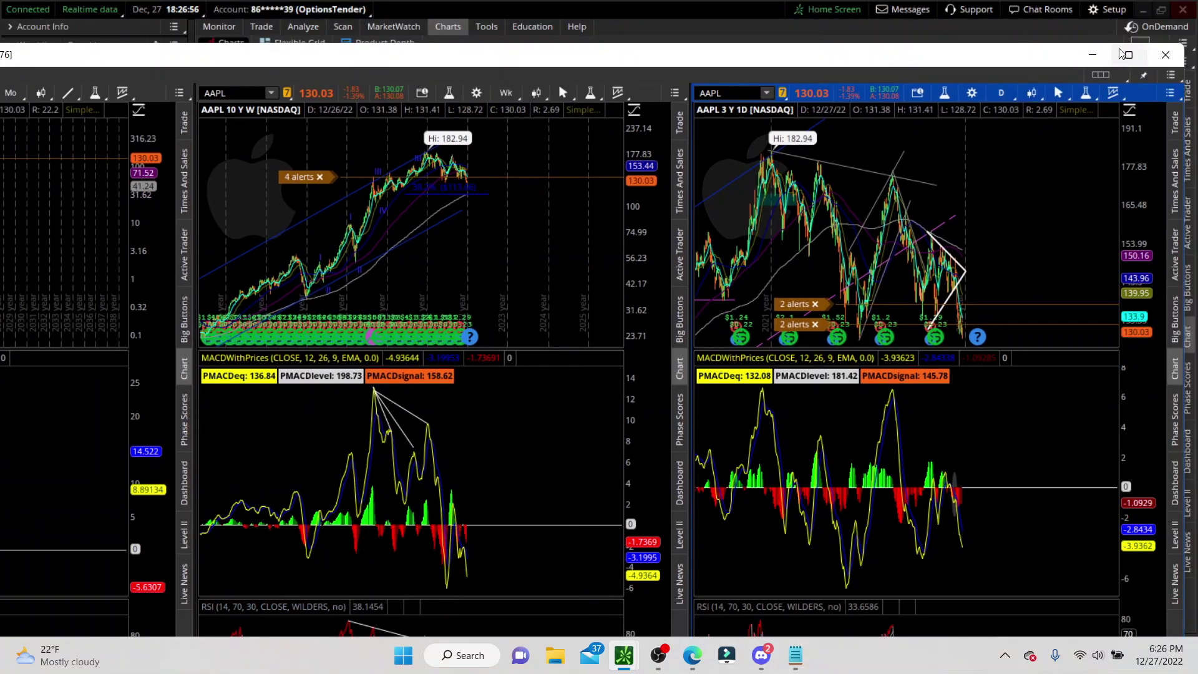
left_click(1135, 57)
double_click(1135, 58)
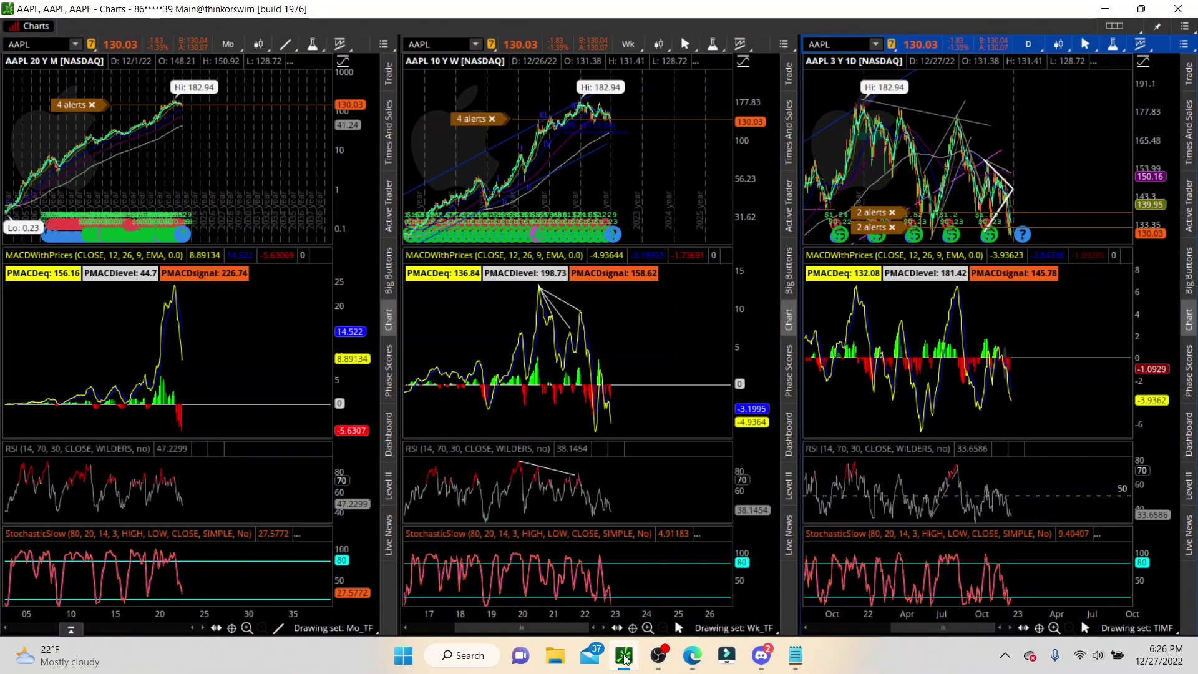
Return to the single AAPL 65-minute chart and zoom from about 11/22 to the right edge.
left_click(454, 580)
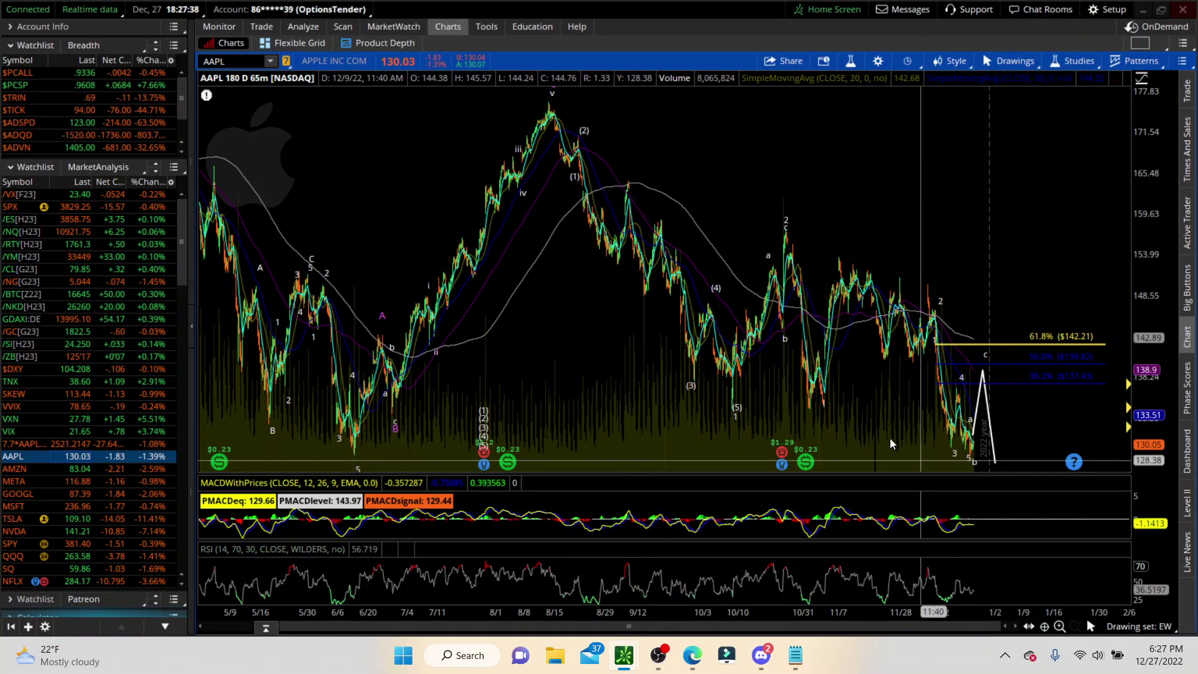
left_click_drag(870, 400, 1118, 401)
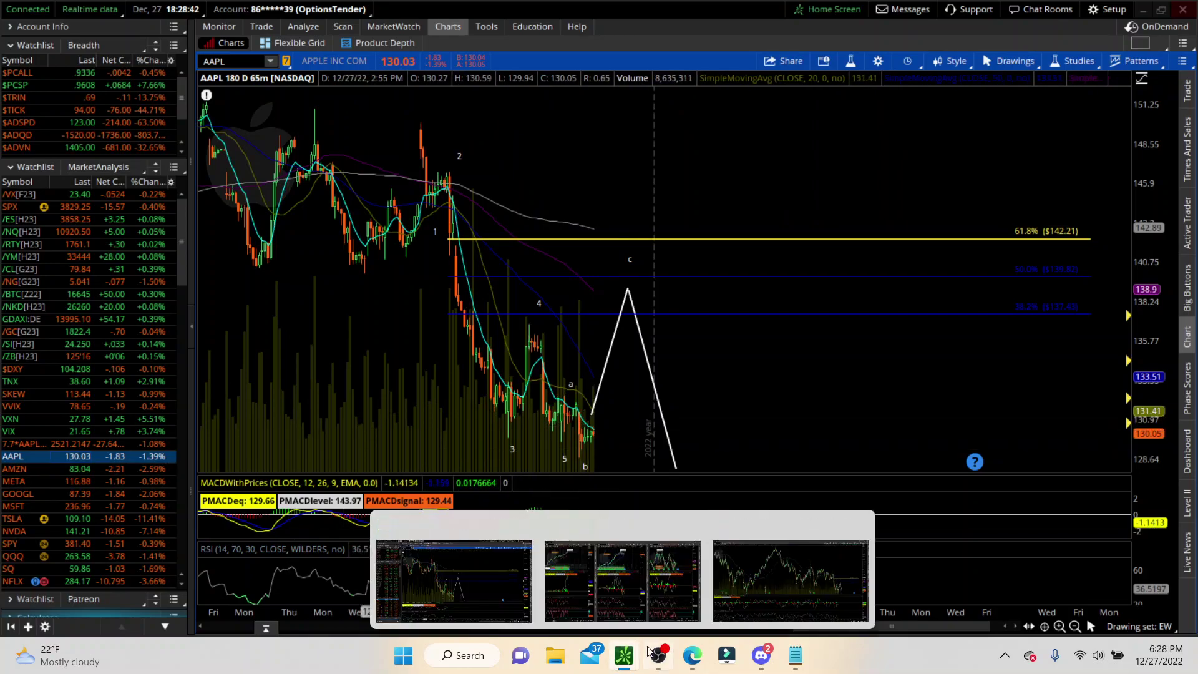
In the three-chart AAPL window, zoom the weekly chart to recent years and the monthly chart to 2018–2027.
mouse_move(624, 654)
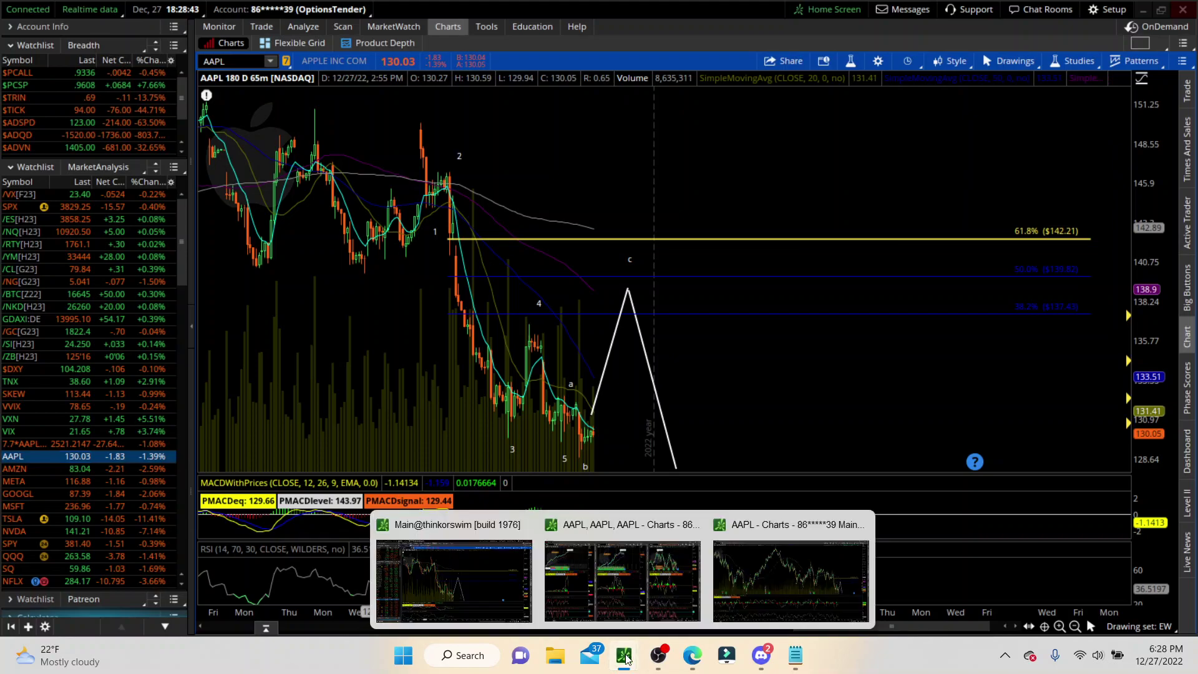
left_click(660, 598)
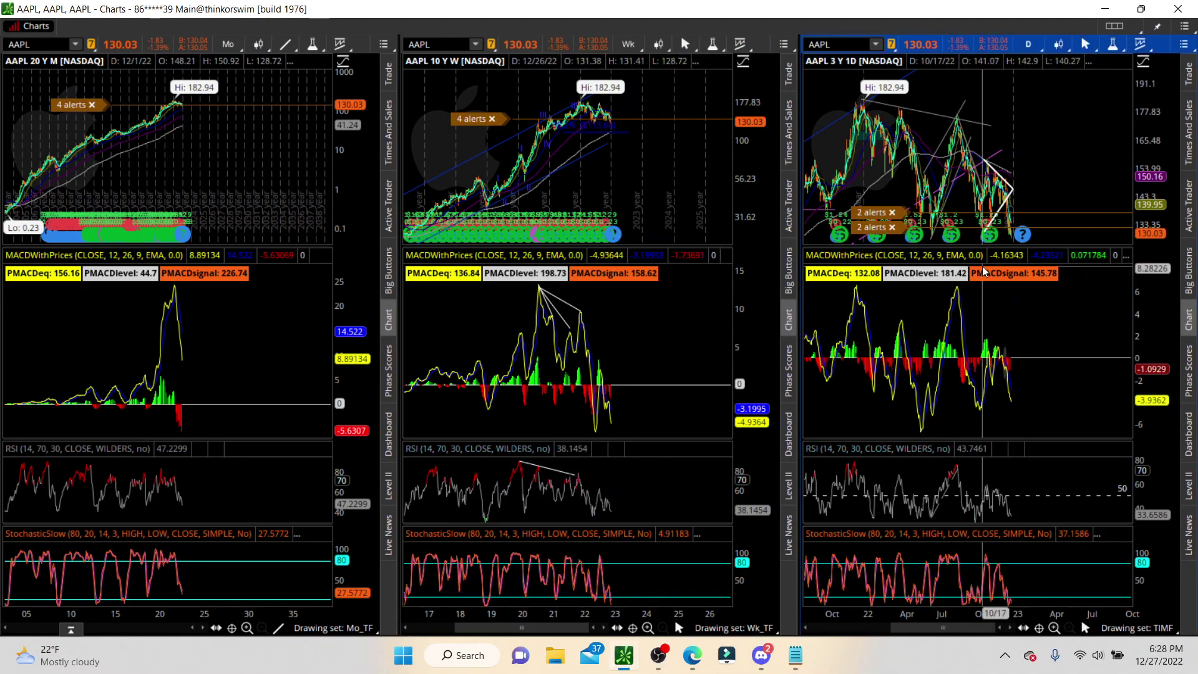
scroll(1008, 217, "up", 3)
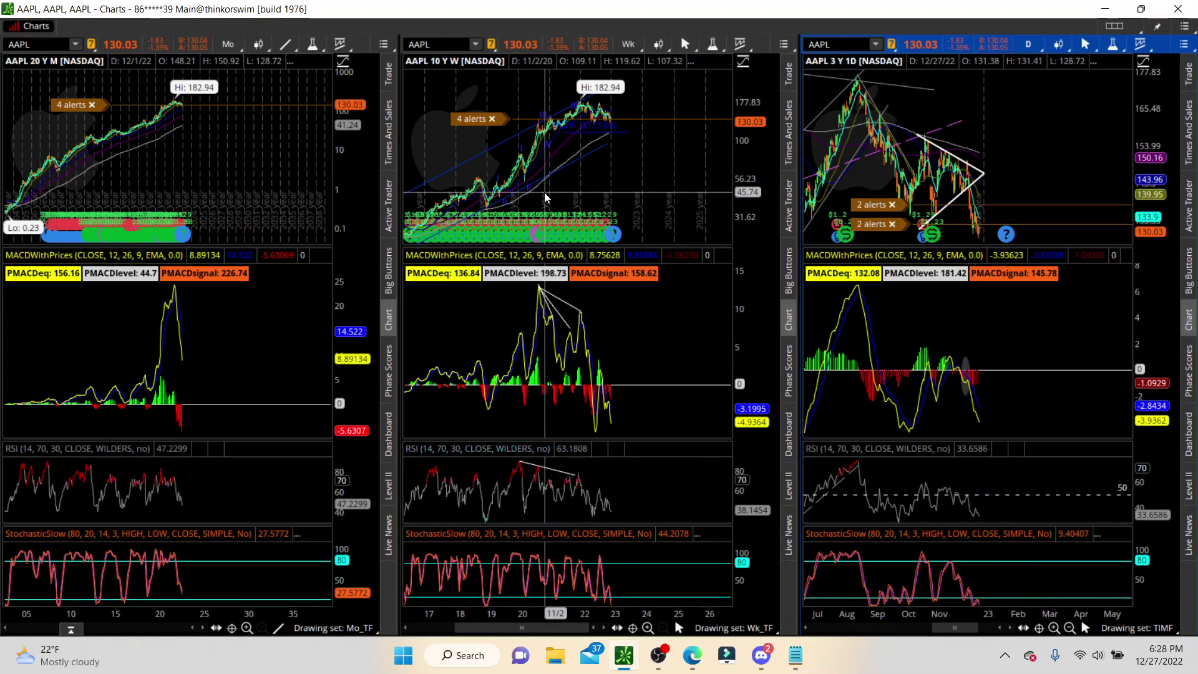
left_click_drag(544, 192, 690, 189)
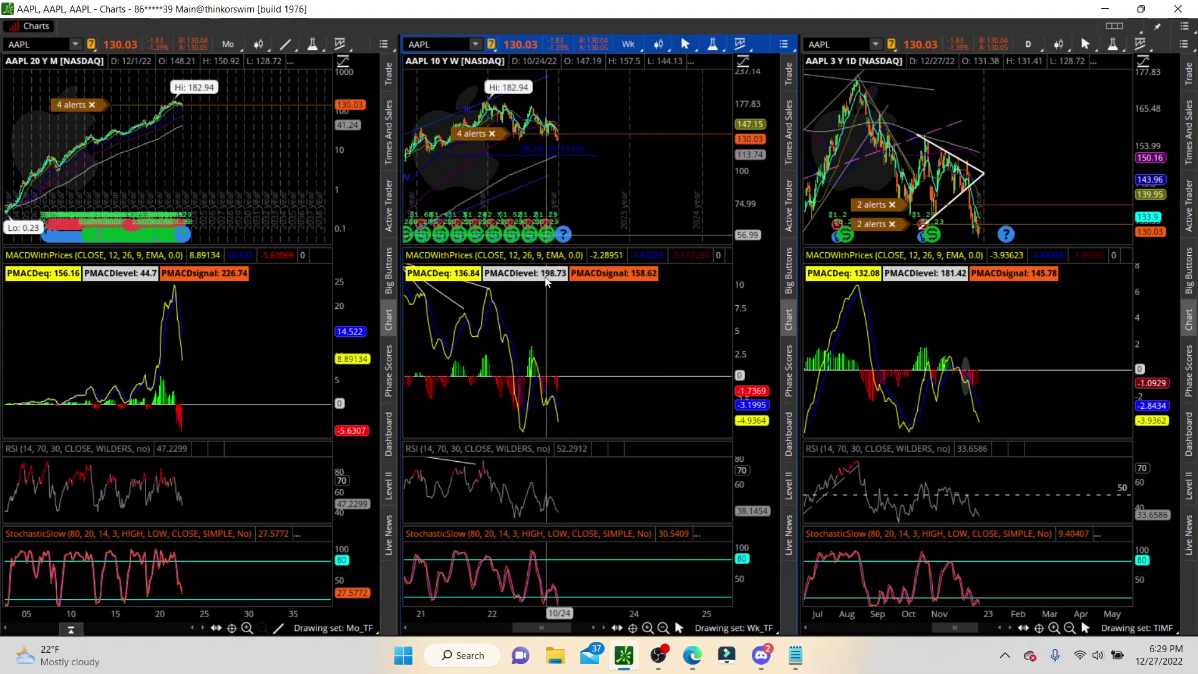
left_click_drag(548, 628, 529, 627)
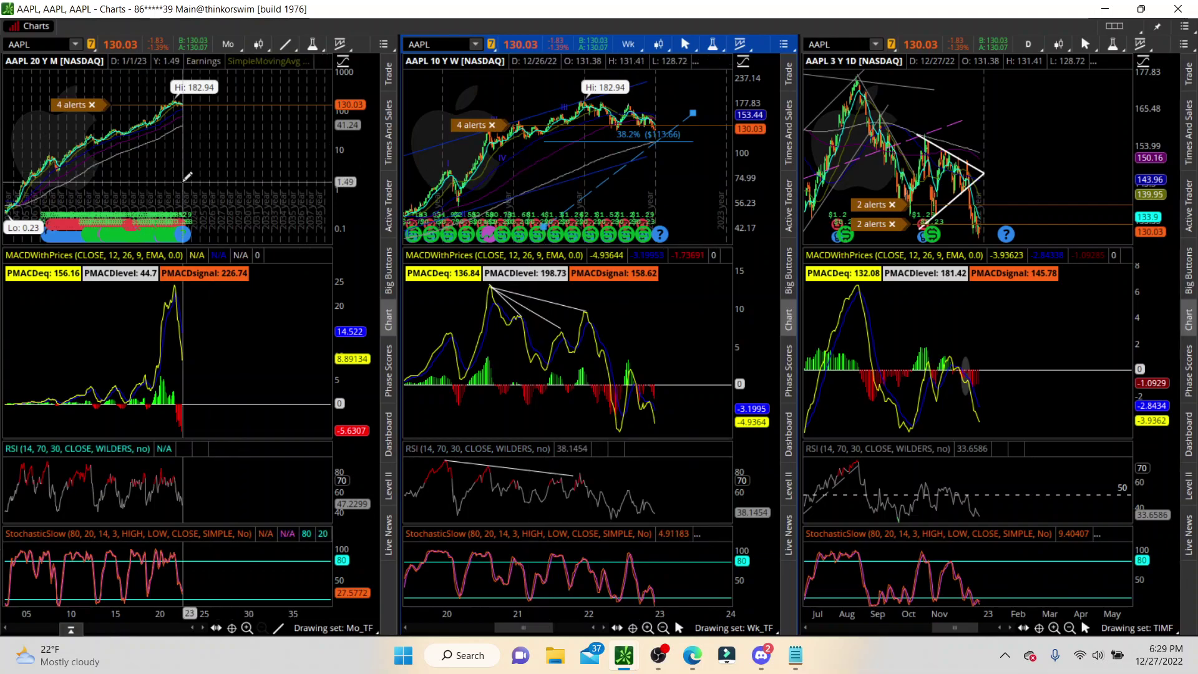
left_click_drag(138, 179, 240, 173)
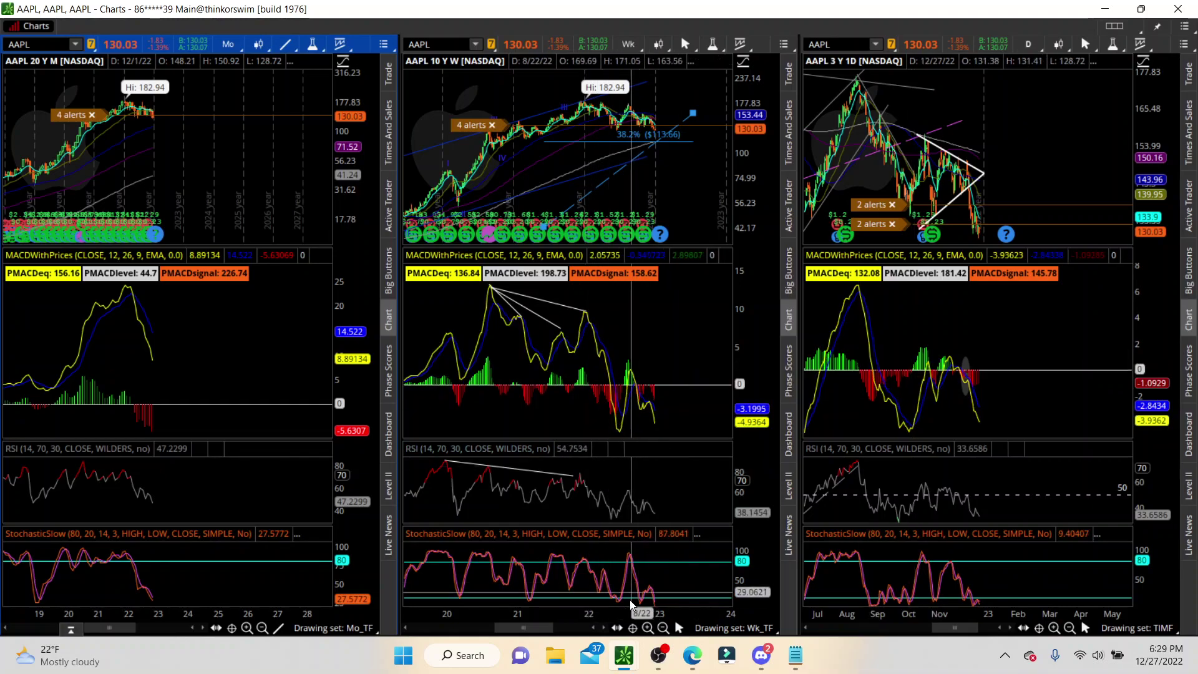
mouse_move(626, 643)
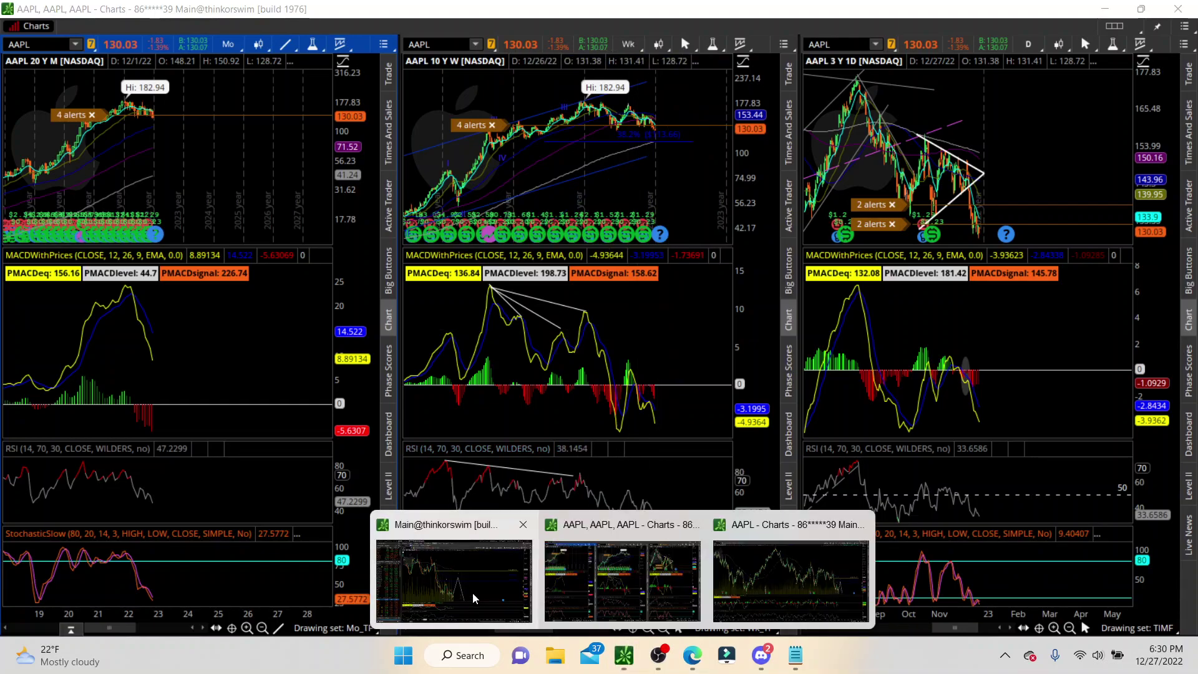
Back in the Main window, load AMZN and zoom onto late November through early January.
left_click(473, 598)
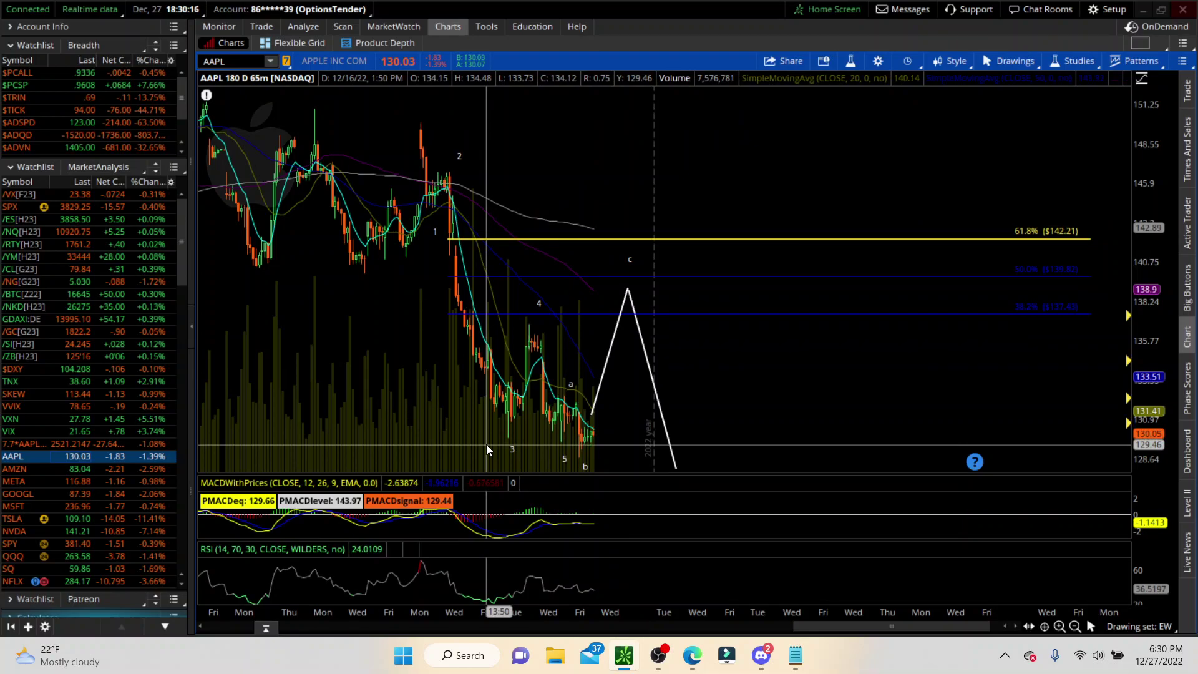
left_click(76, 473)
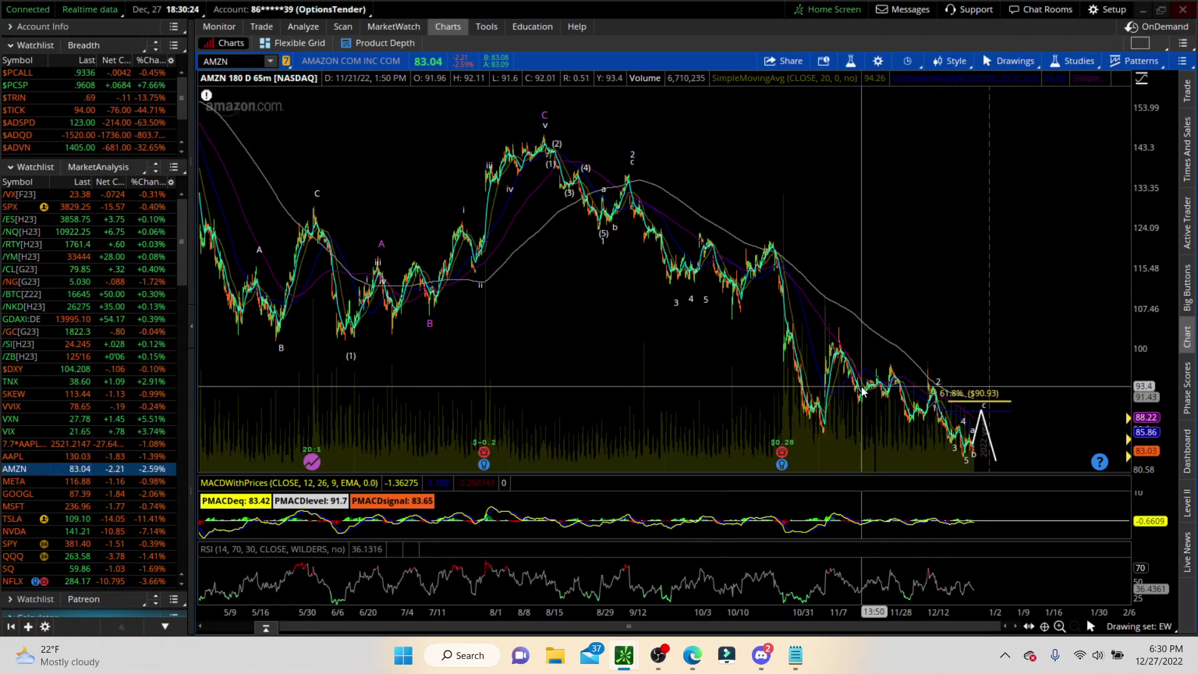
left_click_drag(861, 388, 1086, 417)
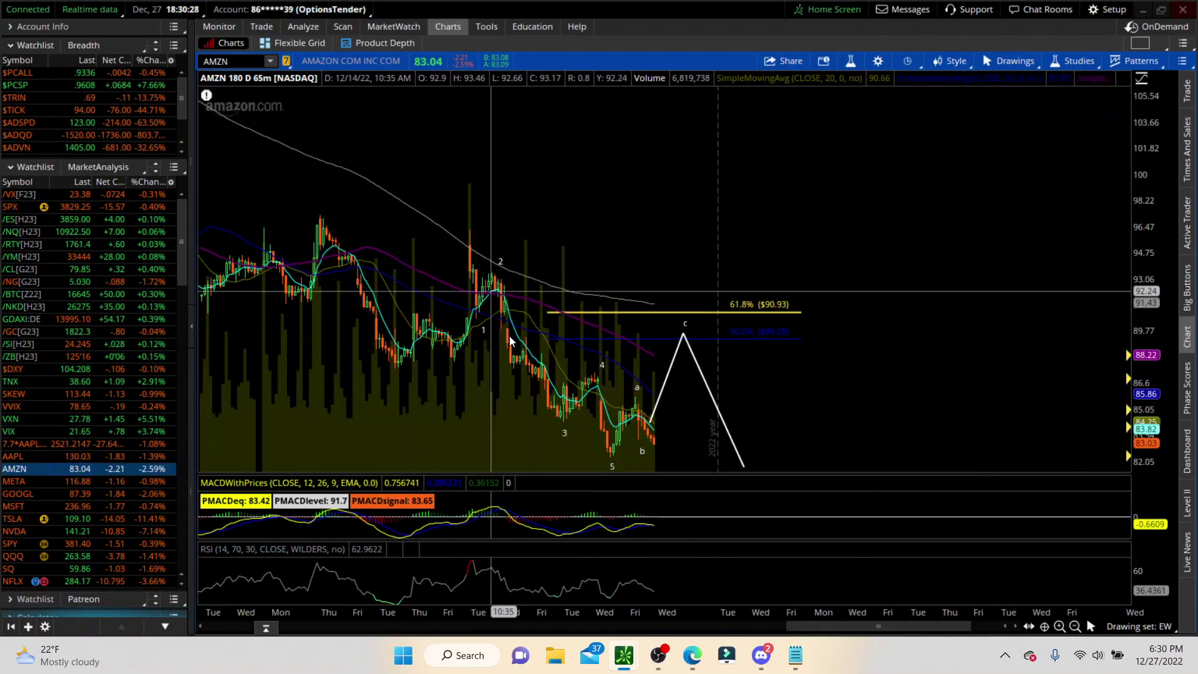
left_click(559, 431)
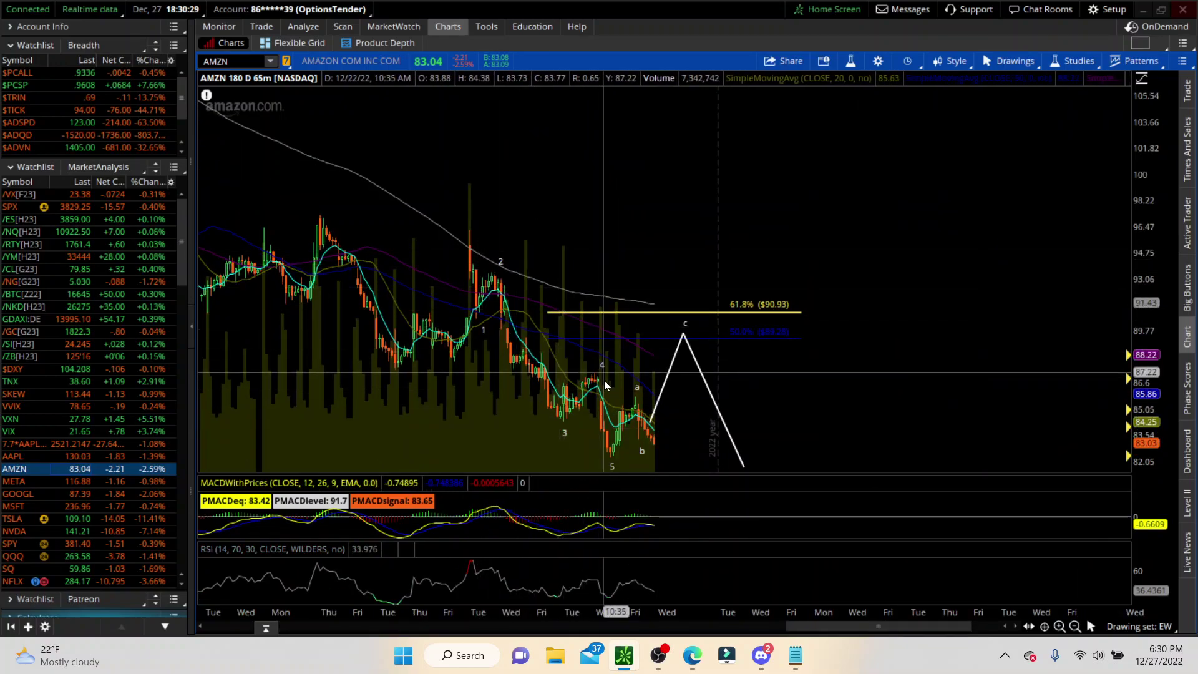
left_click(612, 465)
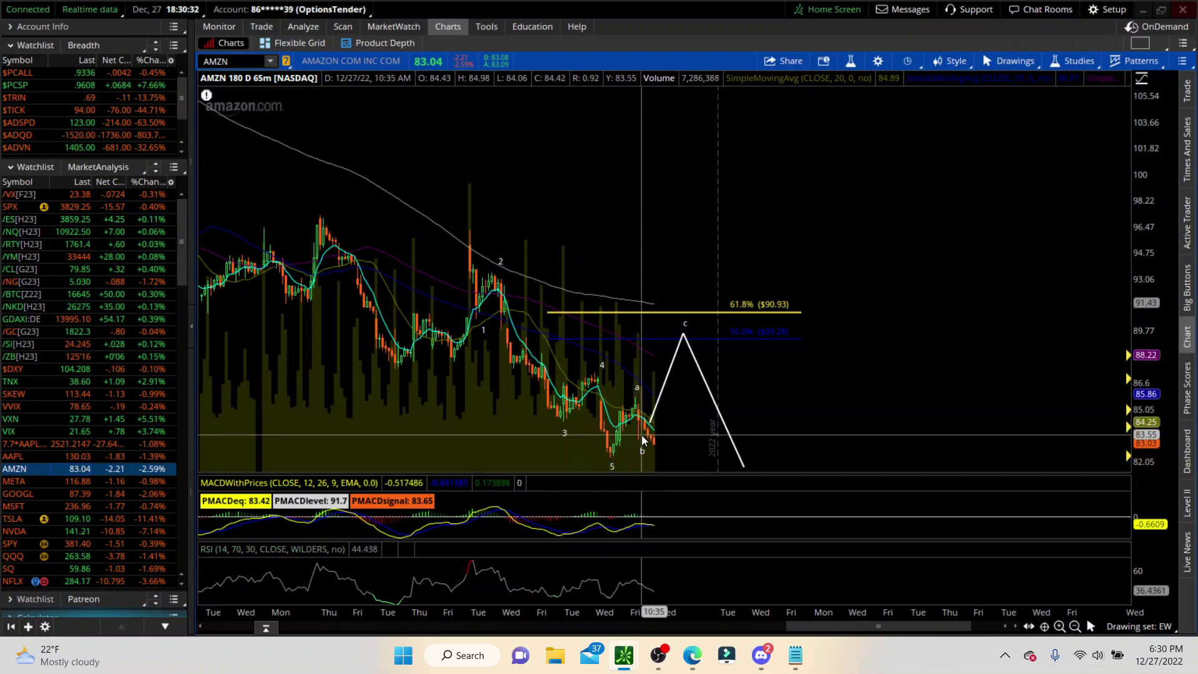
left_click(641, 435)
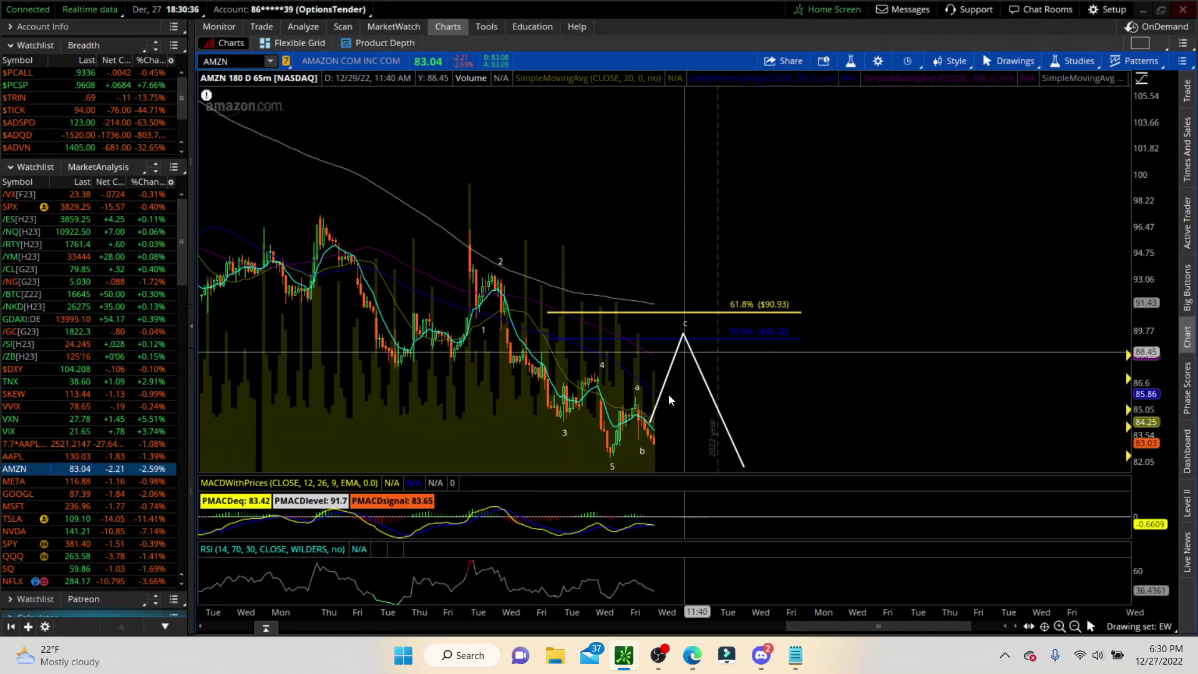
Zoom META's chart into its recent wave count, then load GOOGL's 65-minute chart.
left_click(52, 485)
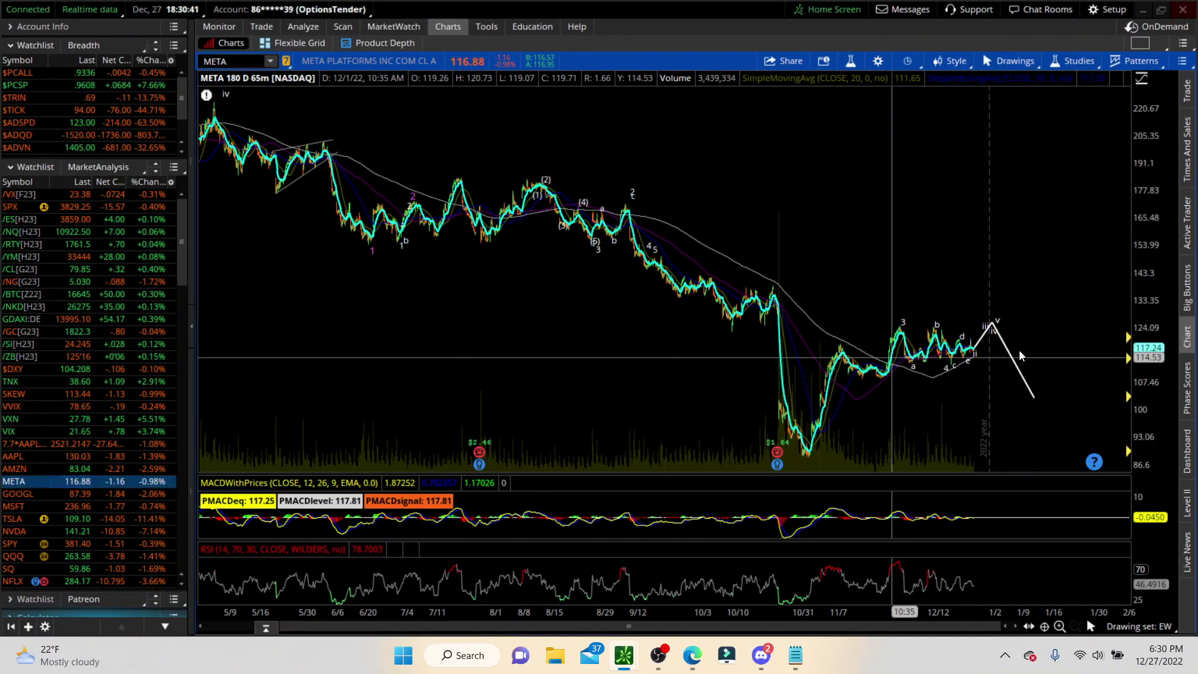
scroll(1021, 350, "up", 5)
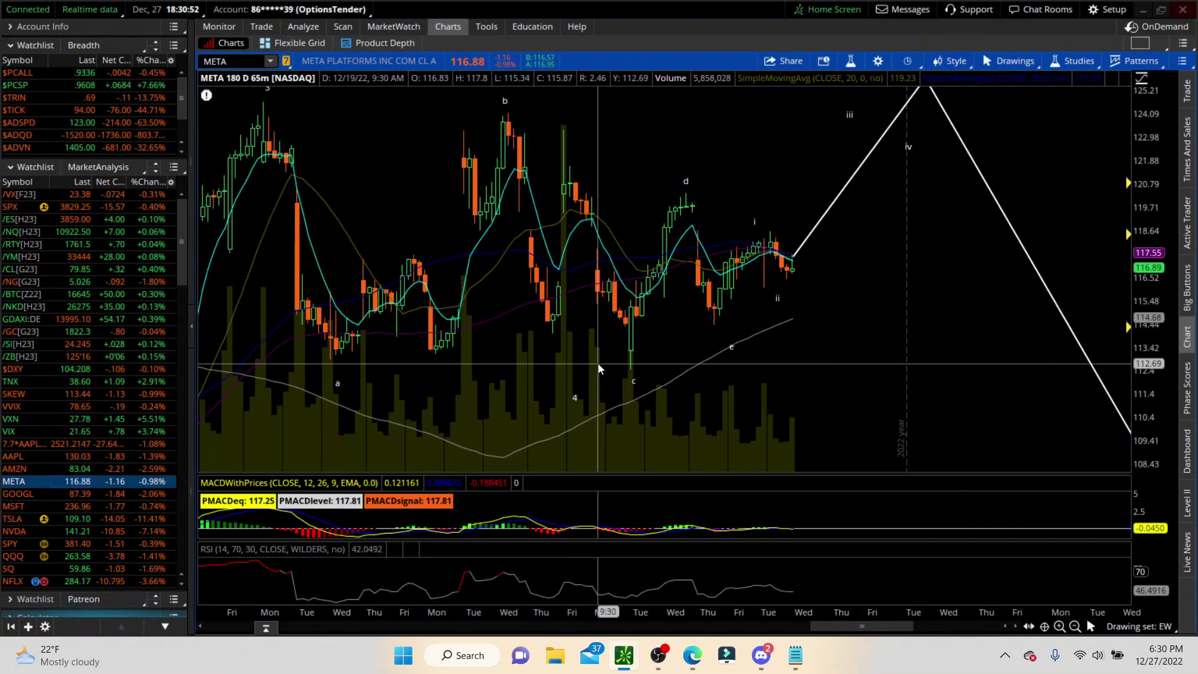
left_click(733, 342)
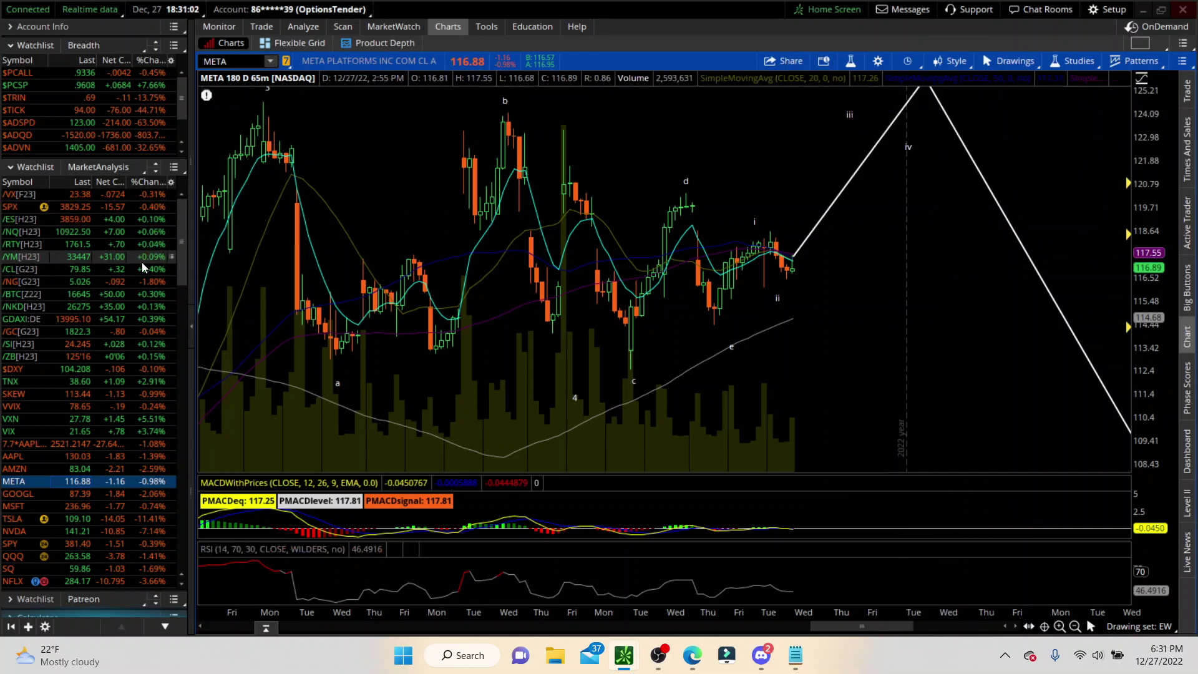
left_click(76, 492)
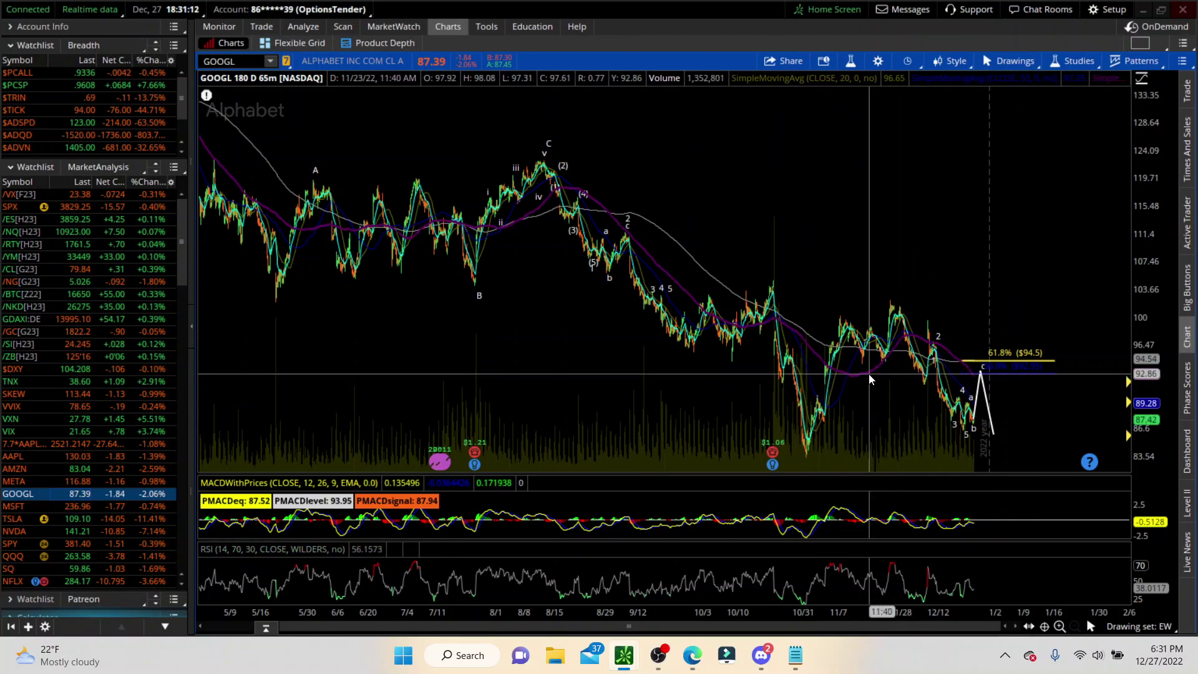
Zoom GOOGL into its latest weeks near the 61.8% $94.5 target, then load MSFT.
left_click_drag(871, 377, 1070, 379)
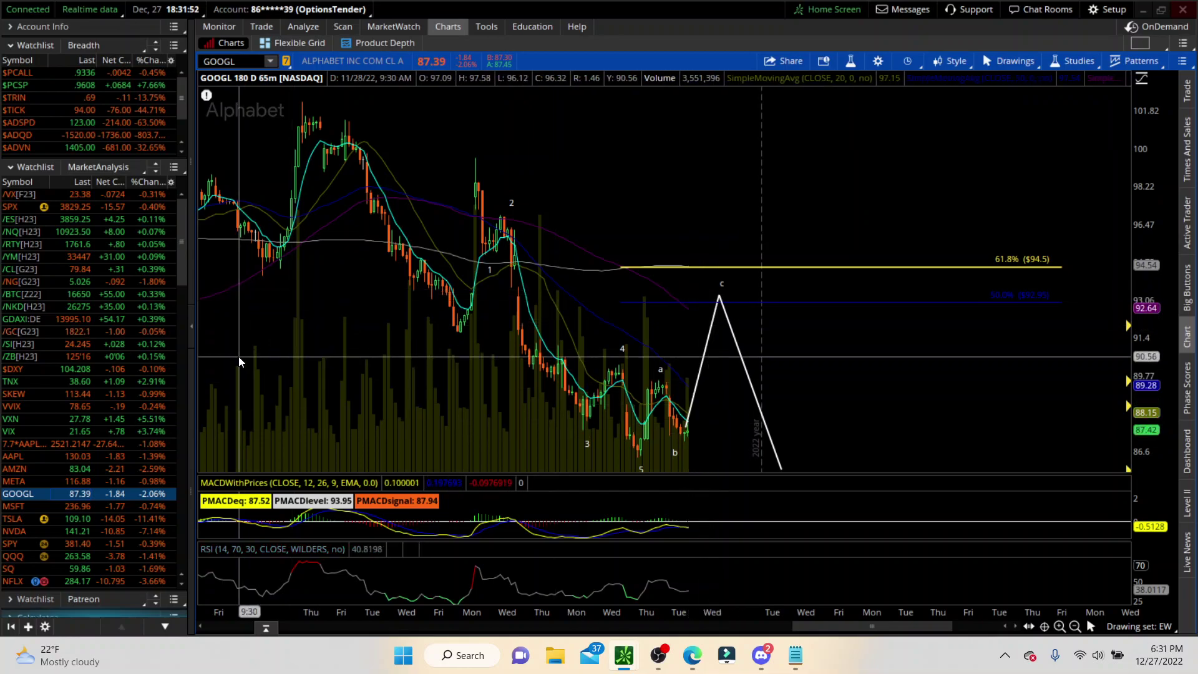
left_click(104, 506)
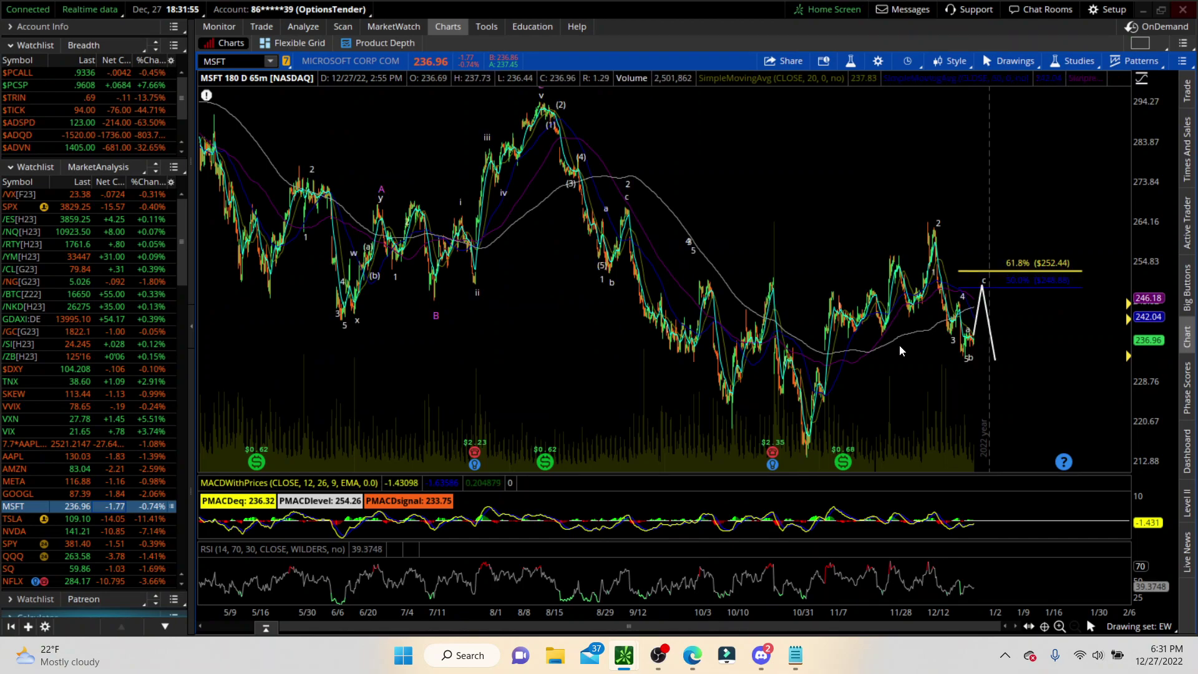
Zoom MSFT's chart into 11/22 through 1/19 to show the projected a-b-c bounce.
left_click_drag(882, 345, 1059, 346)
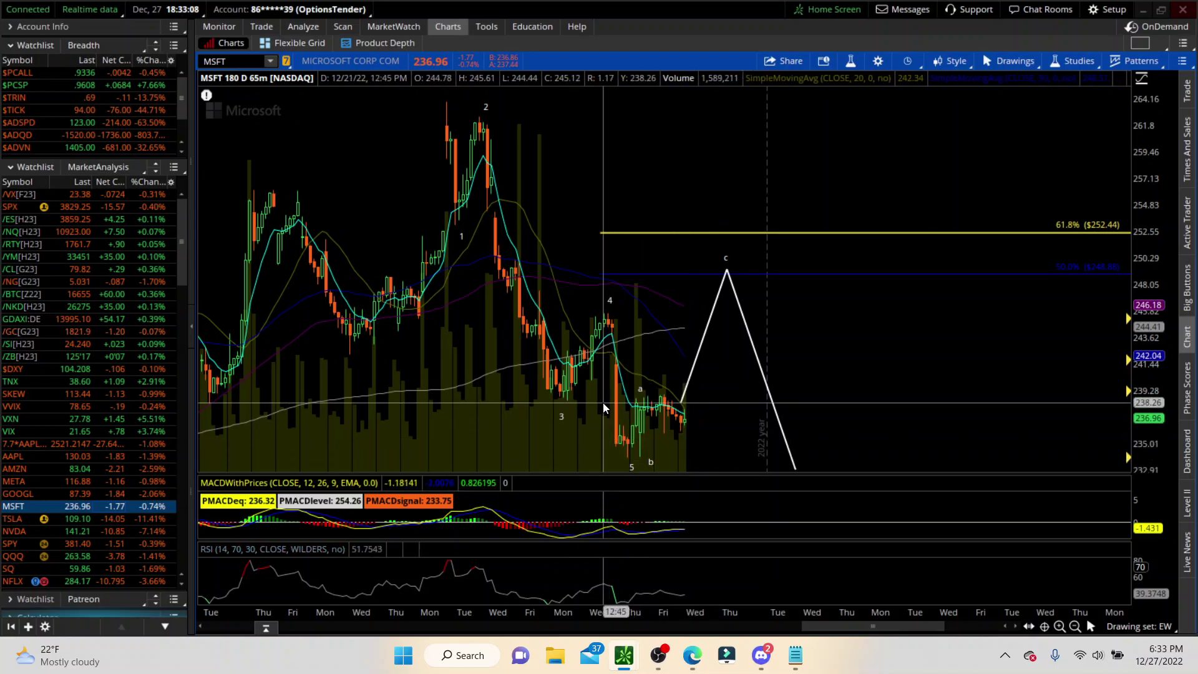
Return to TSLA, zoom into recent weeks, and extend the wave-4 line toward 23.6% ($130.05).
key("Down")
key("Down")
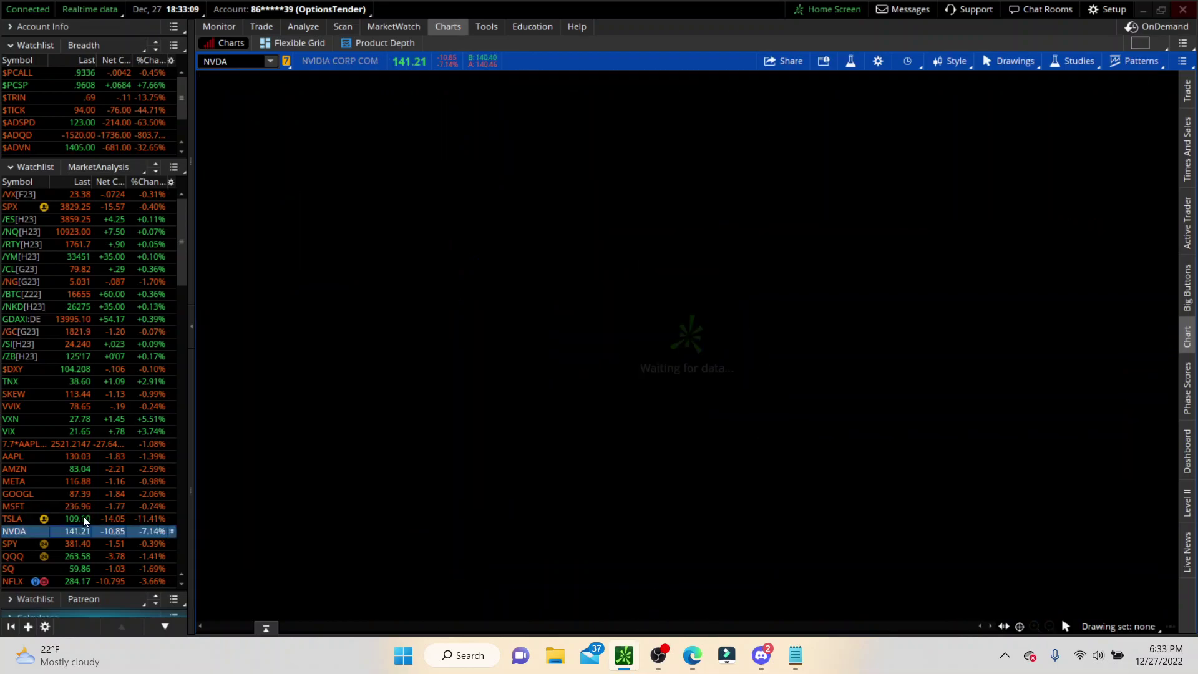
key("Up")
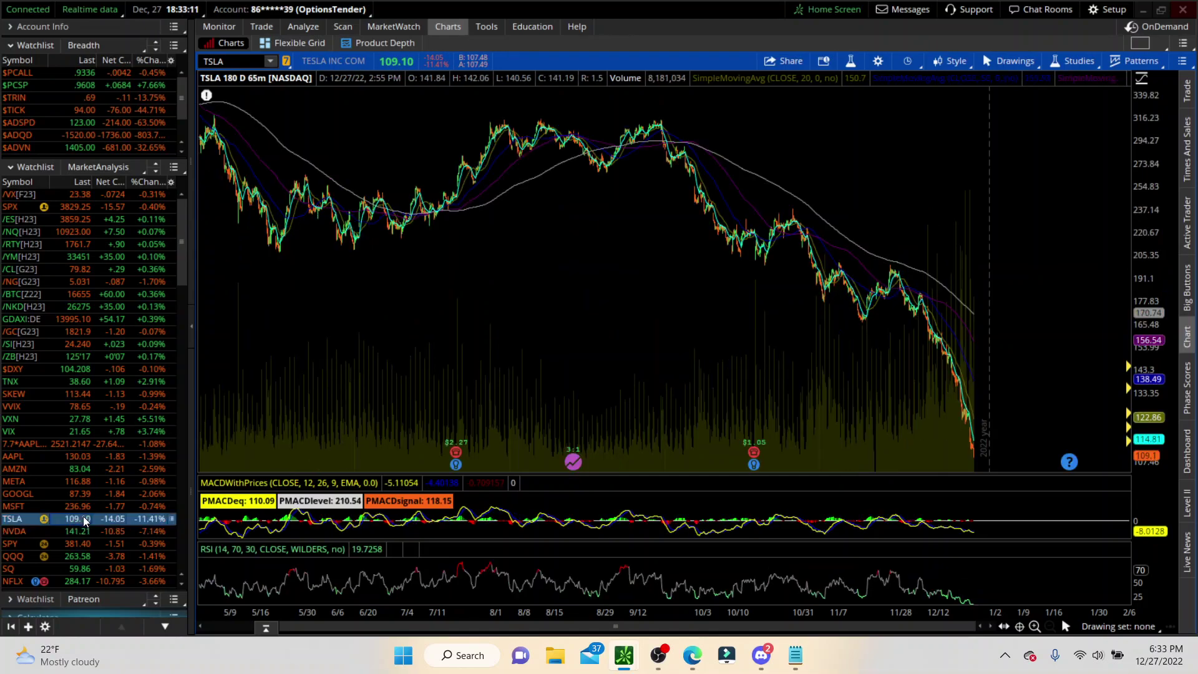
key("Down")
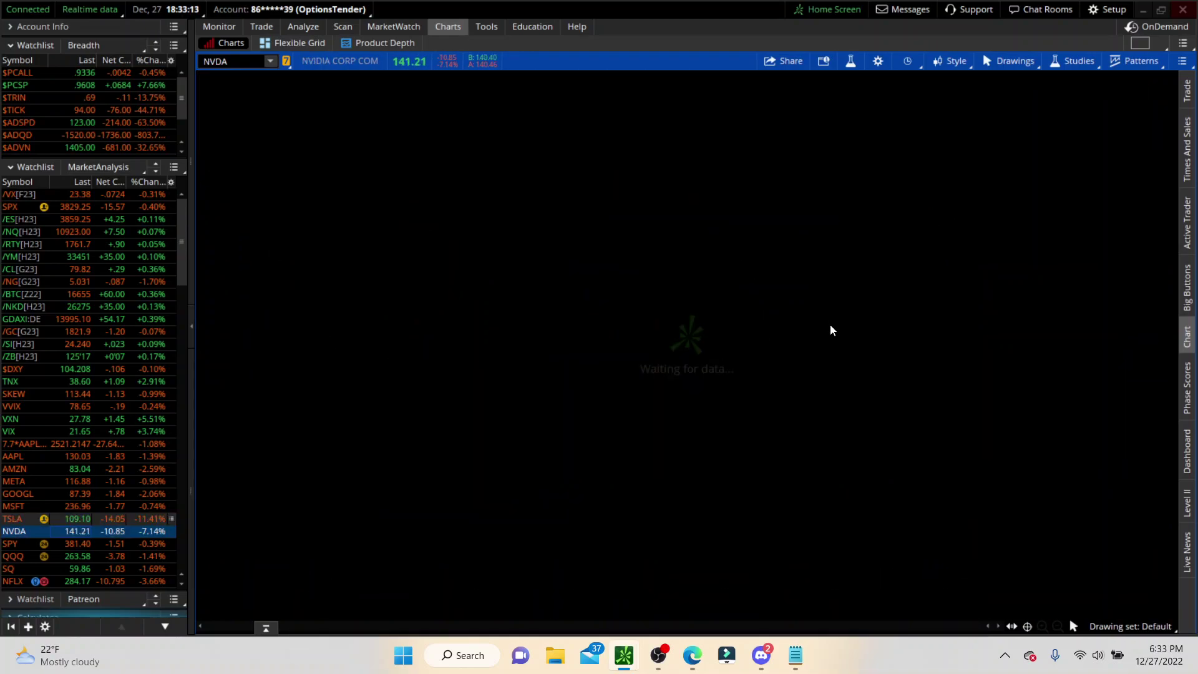
key("Up")
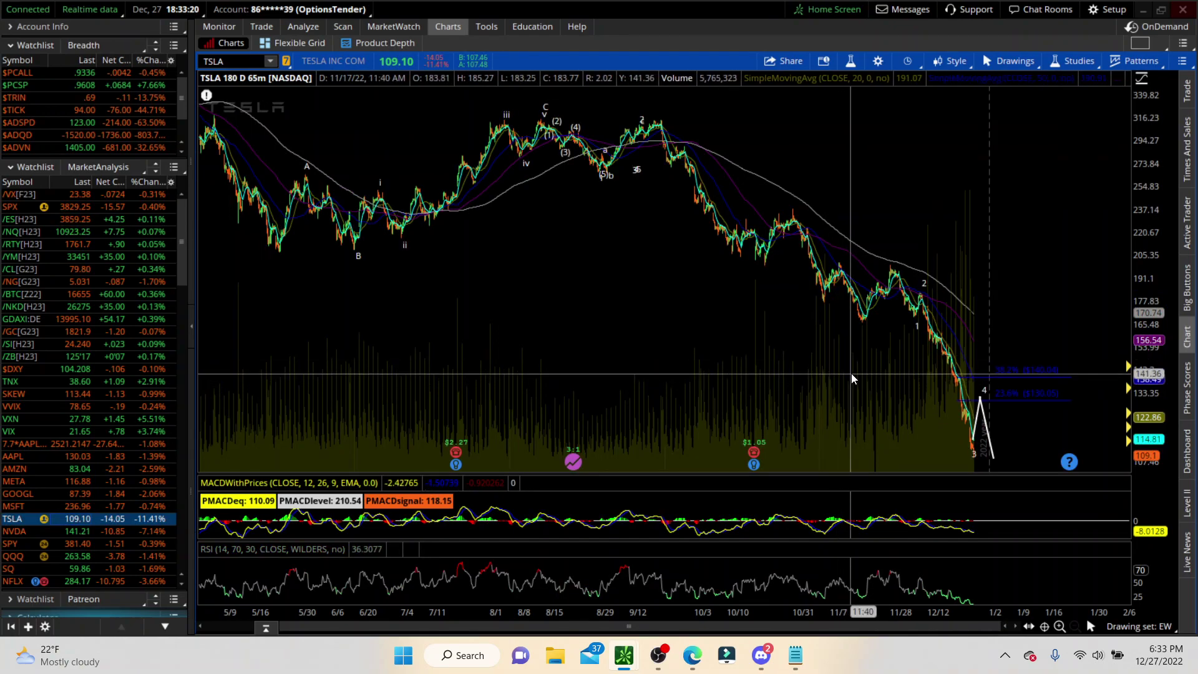
left_click_drag(848, 381, 1060, 392)
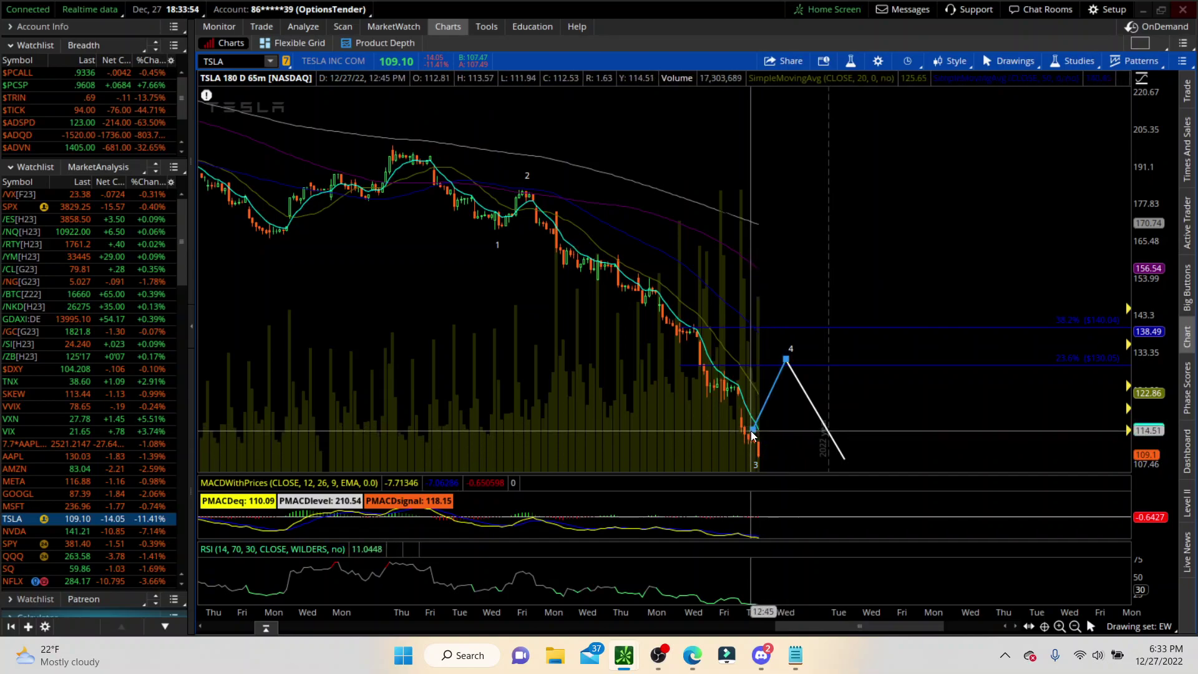
left_click_drag(752, 435, 769, 435)
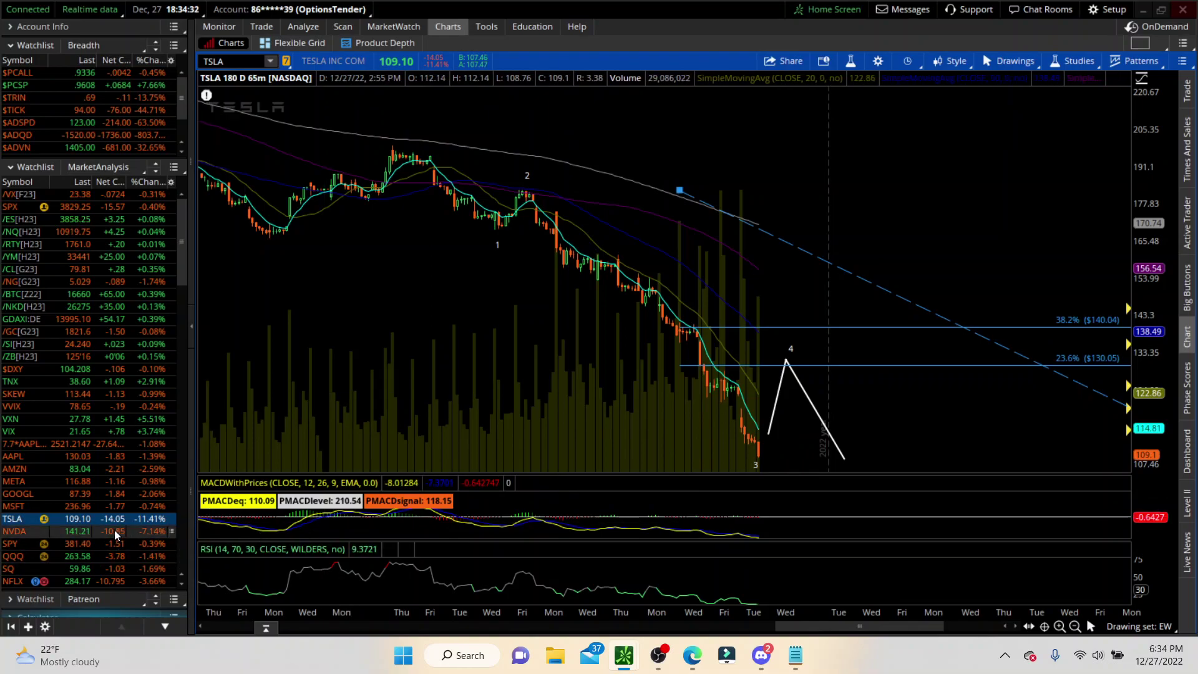
Load NVDA zoomed from late November onward and select the Fibonacci drawing tool.
left_click(115, 531)
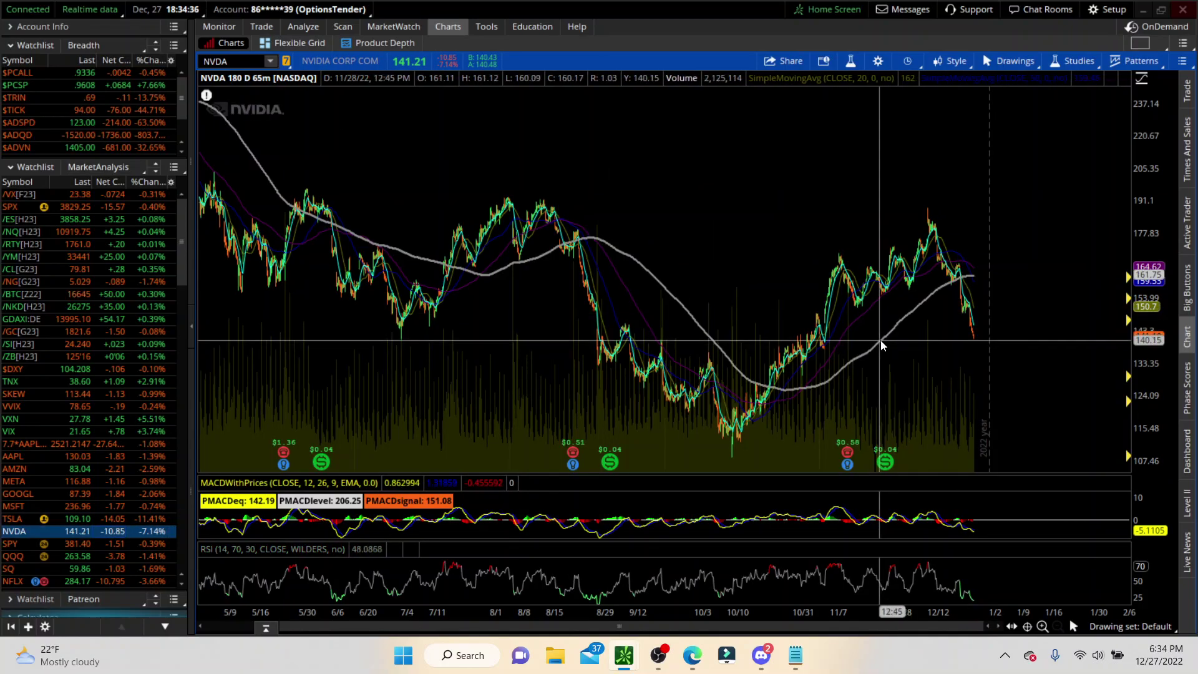
left_click_drag(881, 340, 1081, 331)
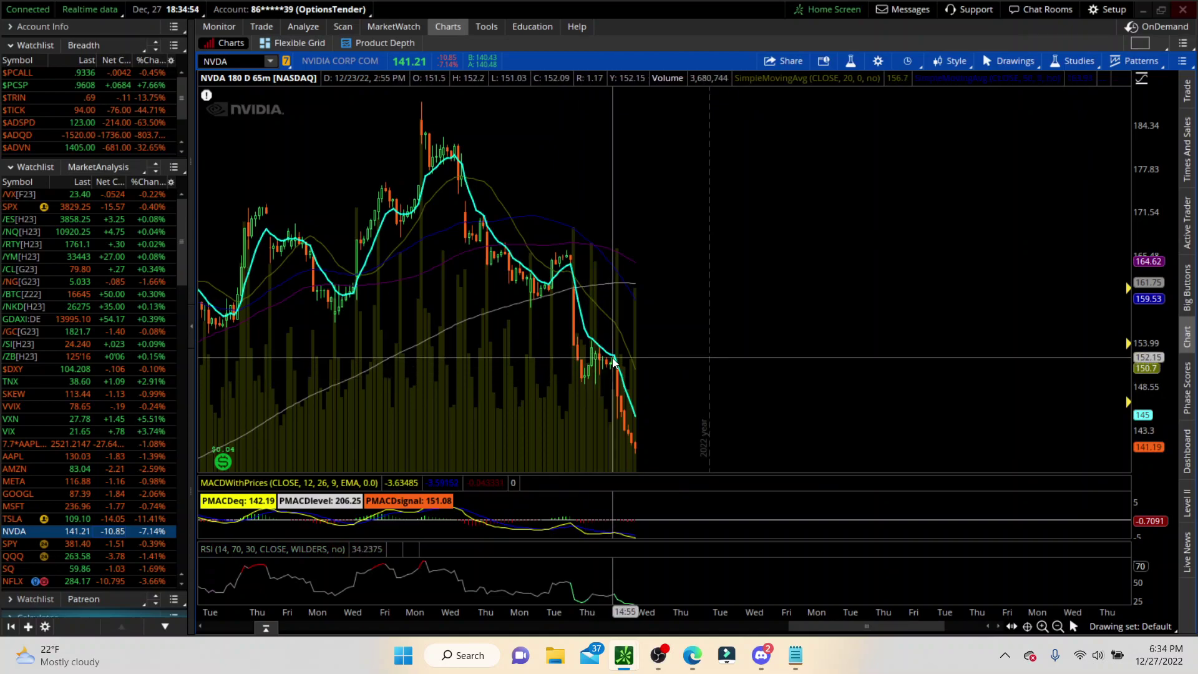
left_click(1077, 634)
left_click(1108, 474)
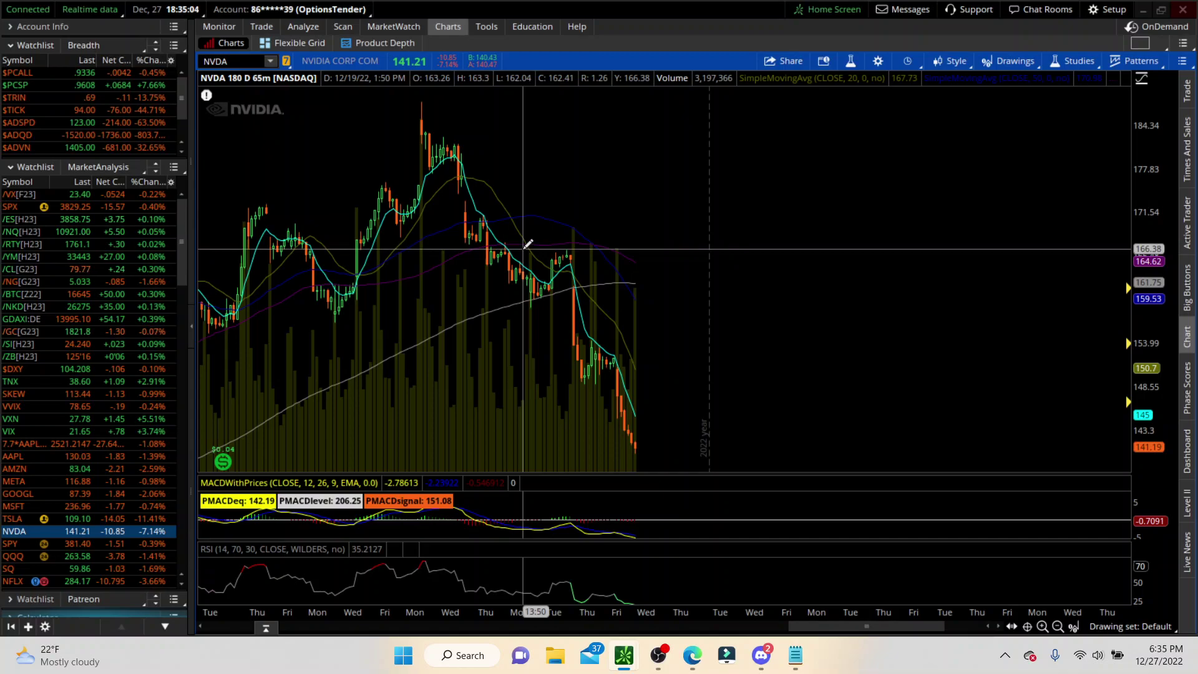
Draw a three-point Fibonacci on NVDA from the mid-December high, showing 61.8% $143.61 and 100% $137.
left_click(523, 249)
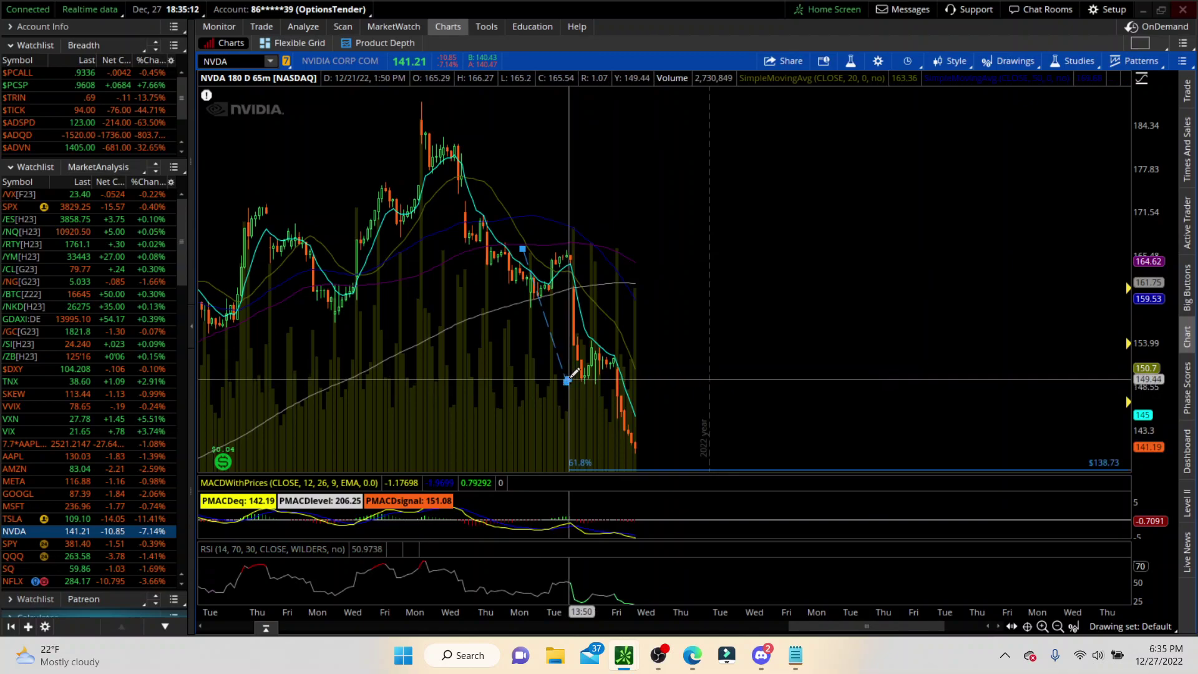
left_click(566, 381)
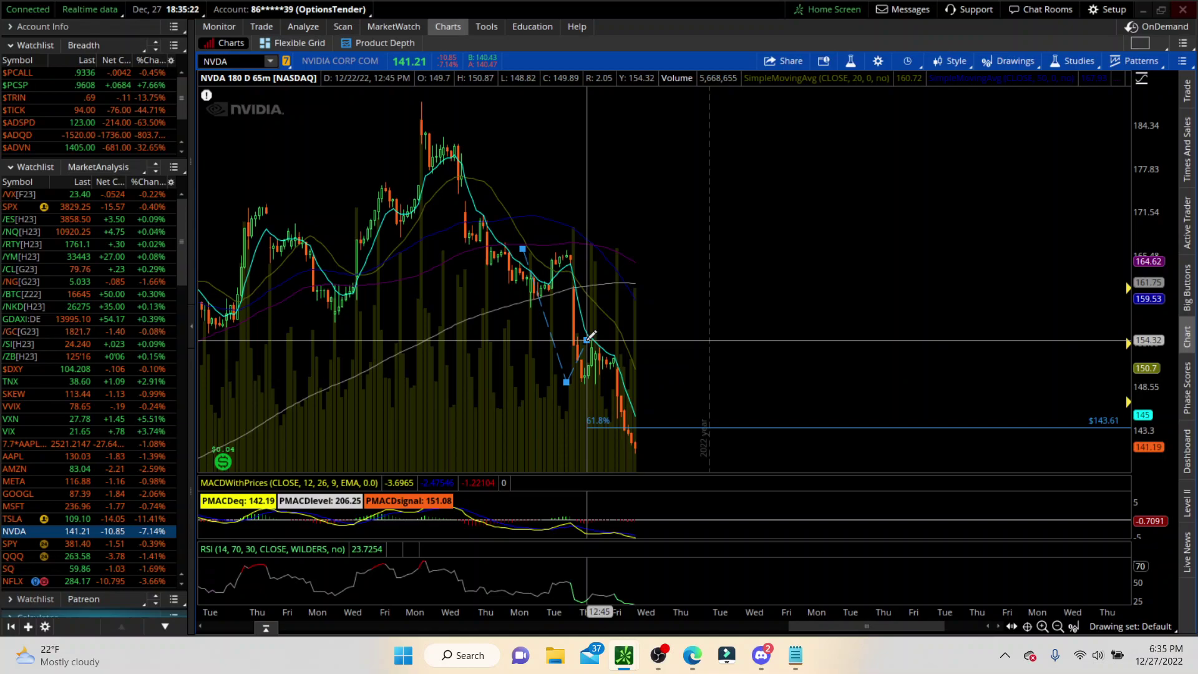
left_click(606, 341)
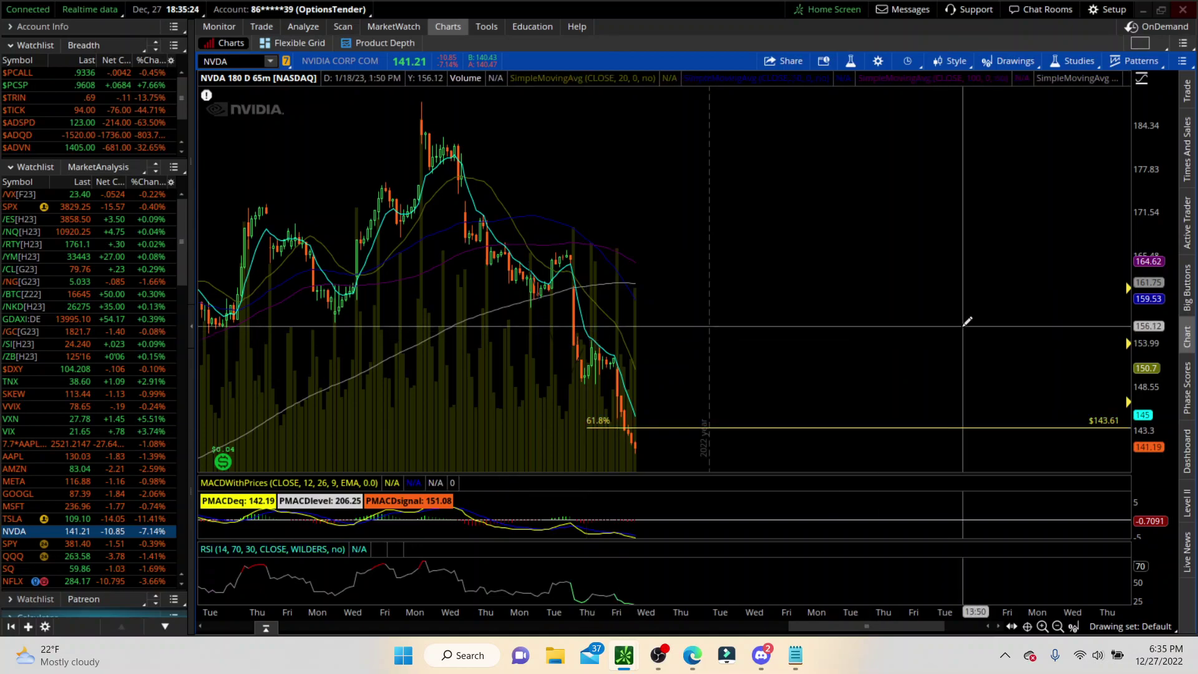
left_click_drag(1147, 286, 1149, 318)
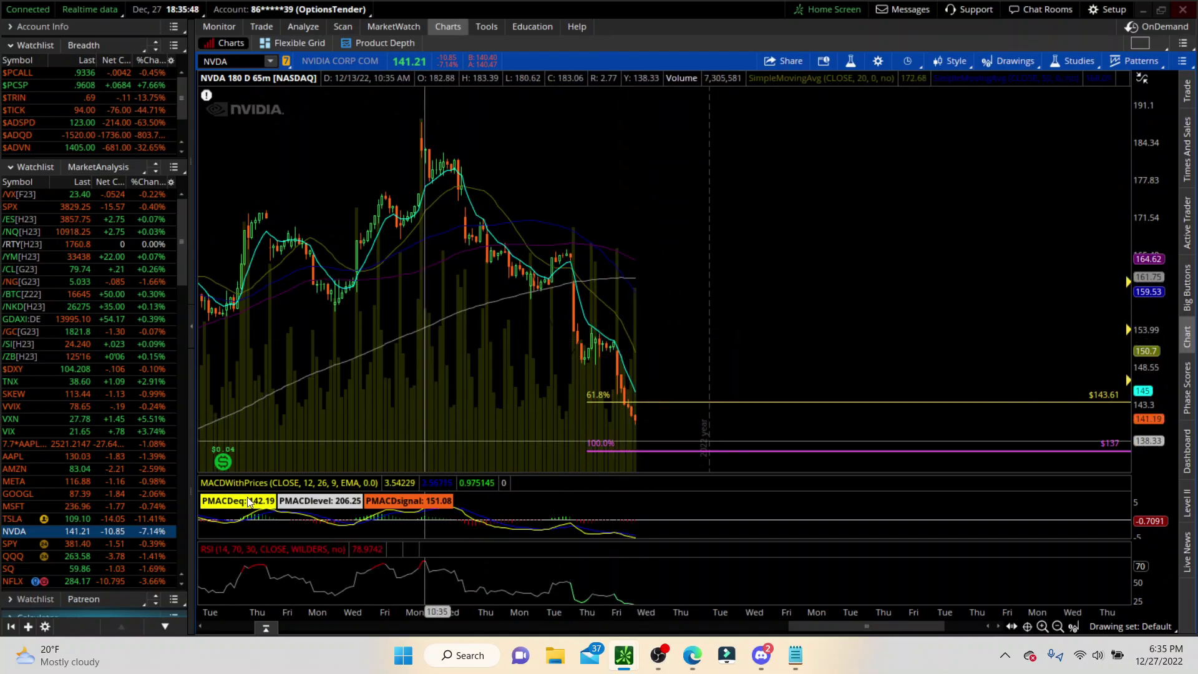
Load SQ zoomed into its latest days and 61.8% $67.22 target, then switch to NFLX.
left_click(85, 571)
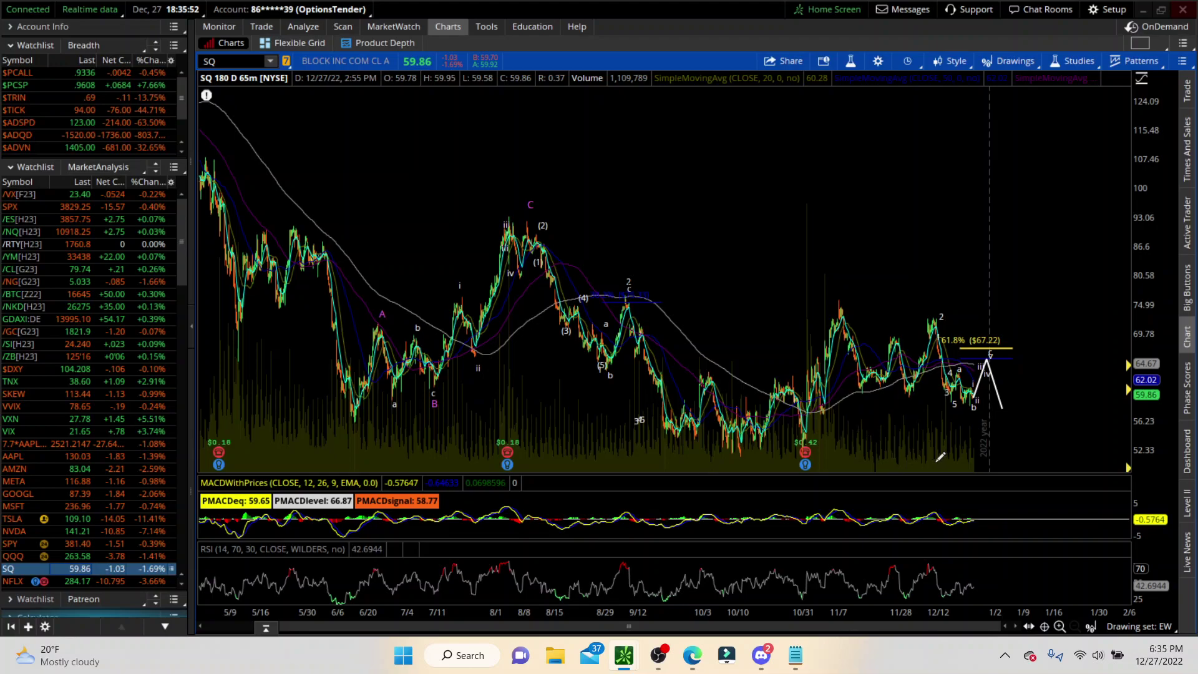
left_click_drag(922, 426, 1049, 432)
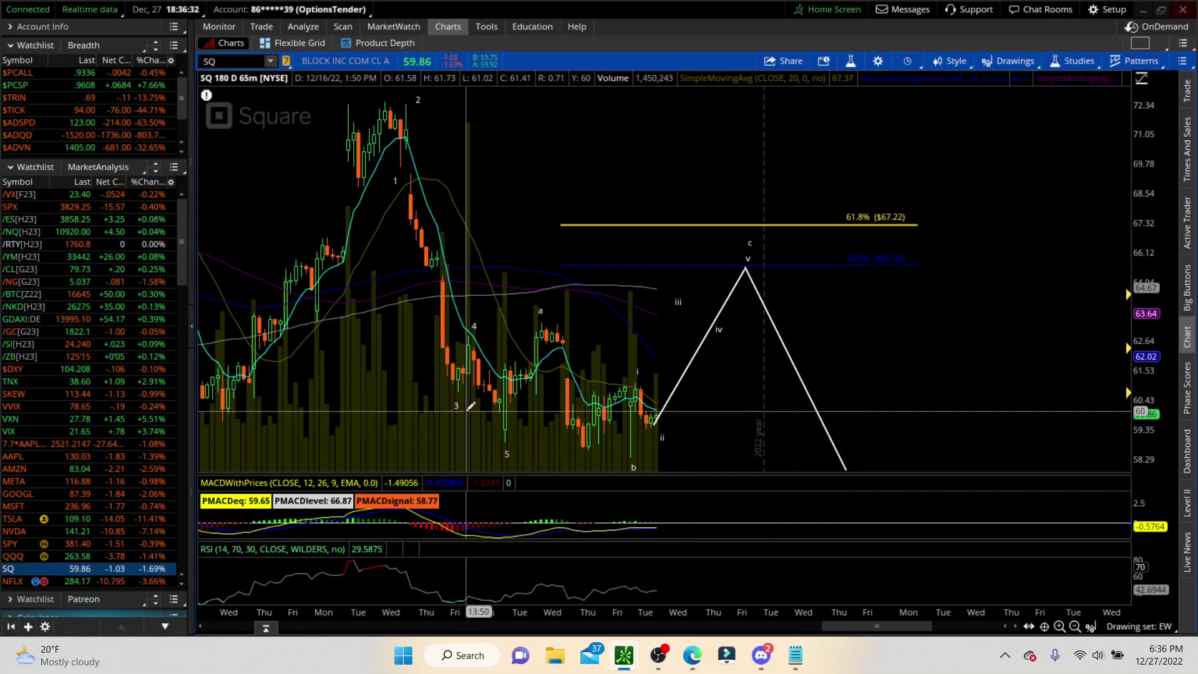
left_click(114, 582)
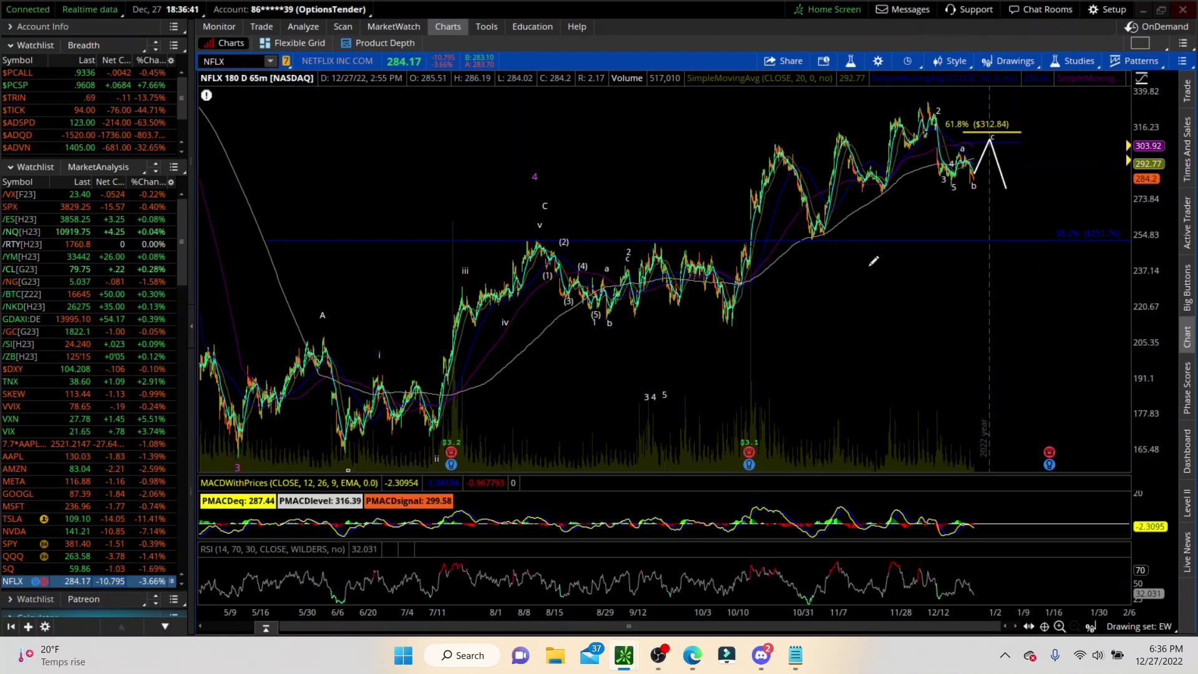
Zoom NFLX into its recent range to show wave c heading toward 61.8% at $312.84.
left_click_drag(865, 259, 1027, 245)
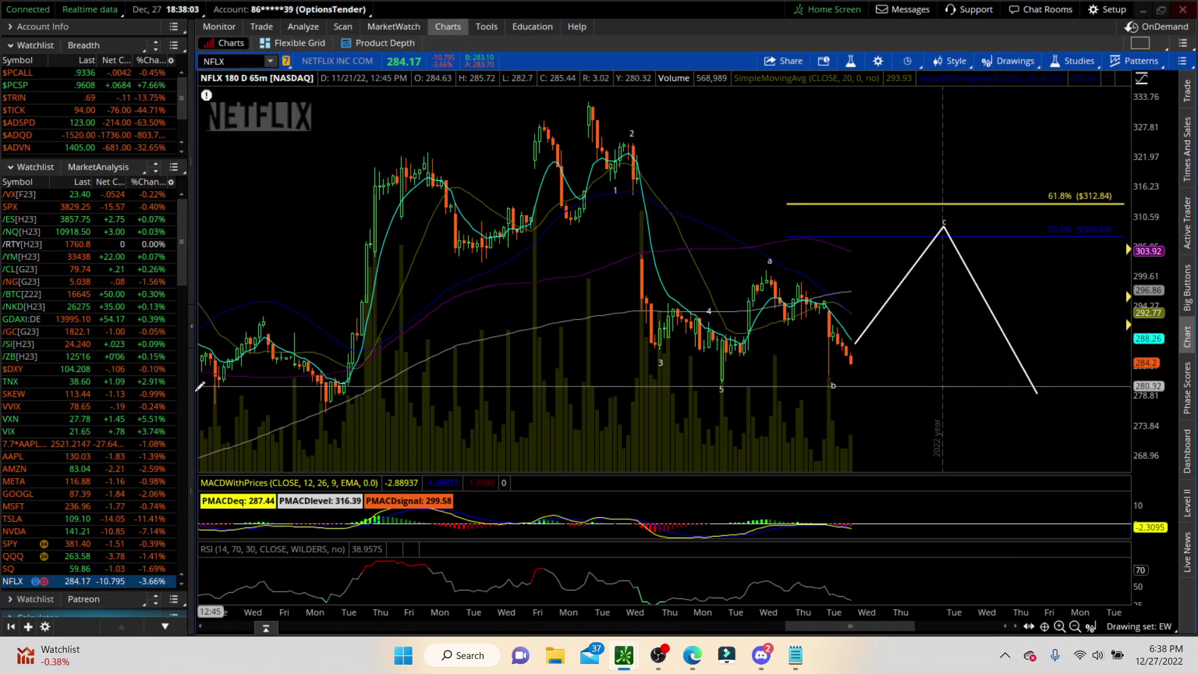
Load the TNX 10-year Treasury index chart from the watchlist.
left_click(96, 385)
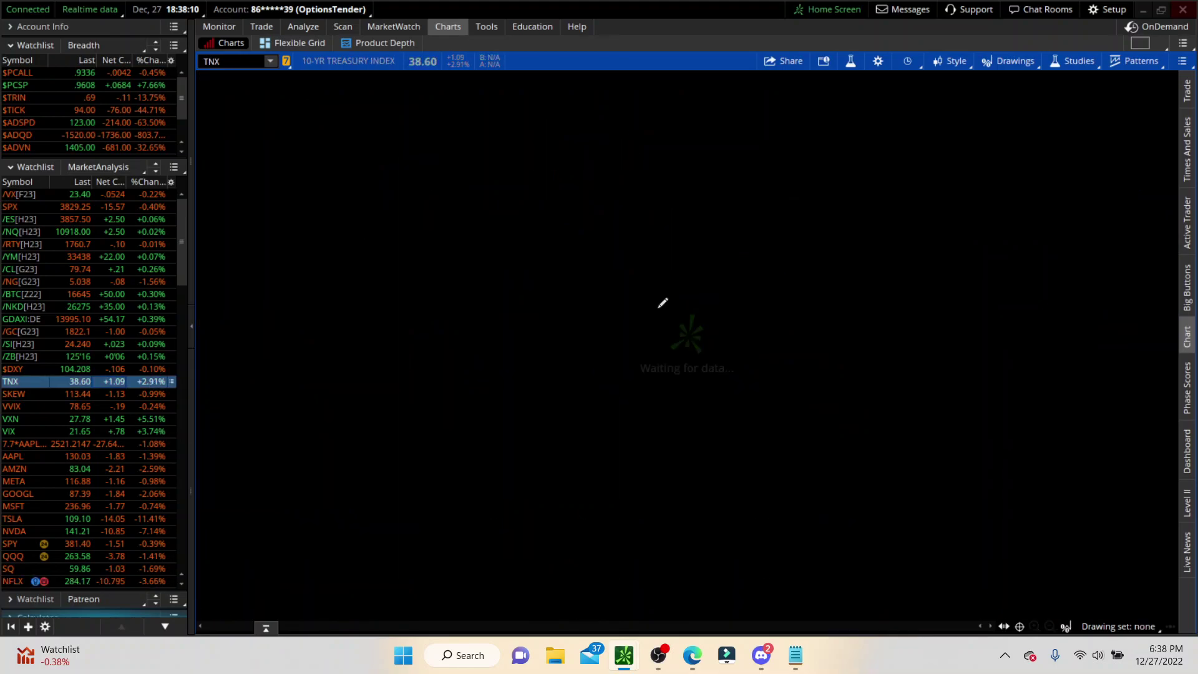